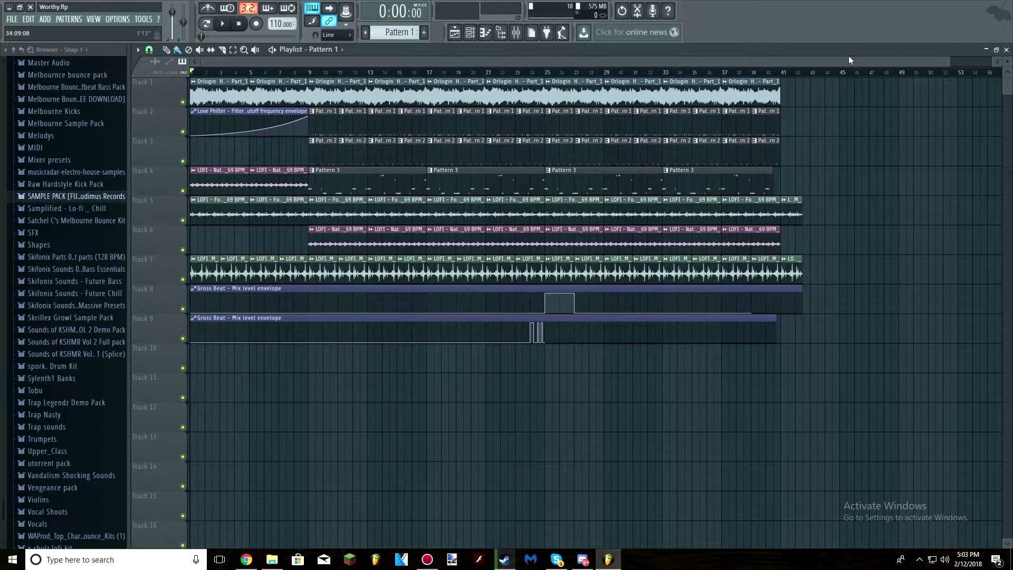
Play the full arrangement from the start of the playlist
left_click_drag(948, 64, 994, 64)
left_click(222, 23)
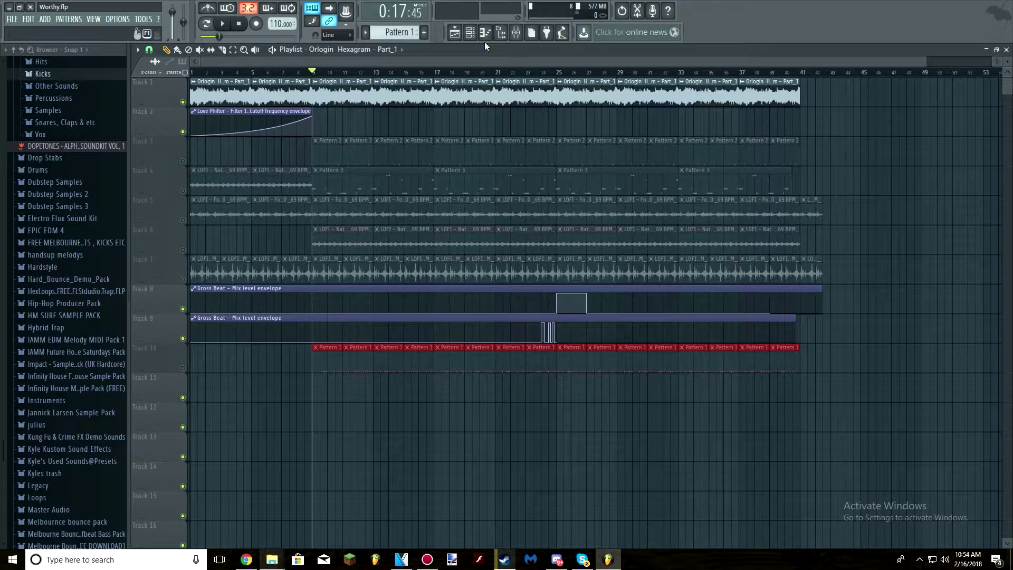
Select bars 9 to 13 on the playlist timeline and play that range to hear the sample on its own
left_click_drag(926, 62, 716, 62)
left_click(232, 49)
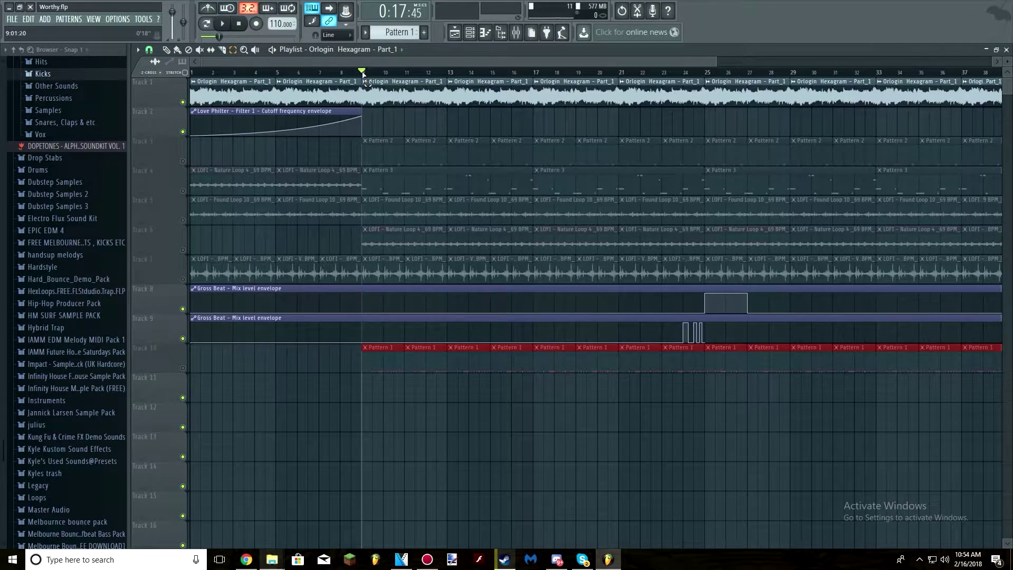
left_click_drag(363, 74, 430, 84)
left_click(413, 134)
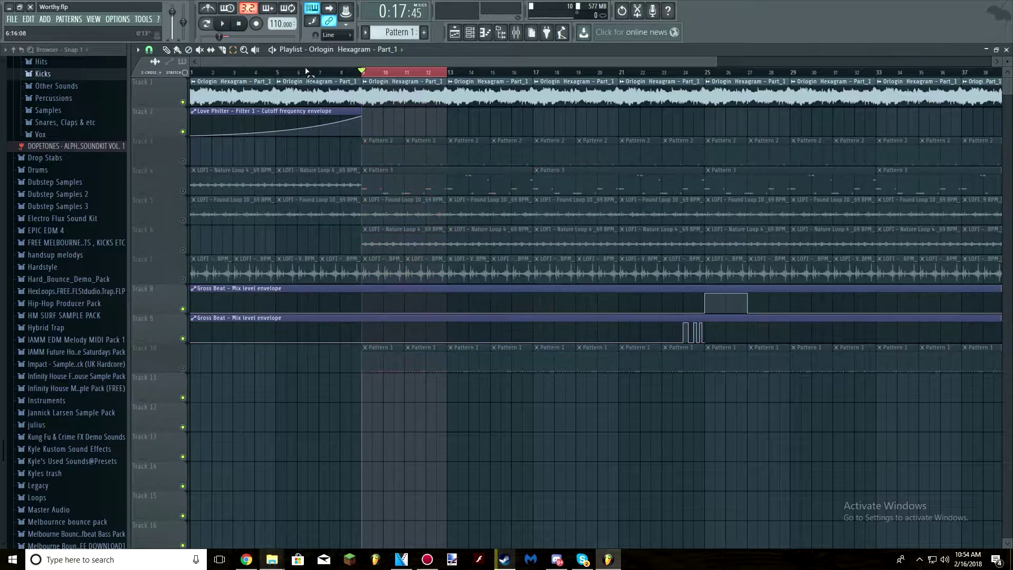
key("space")
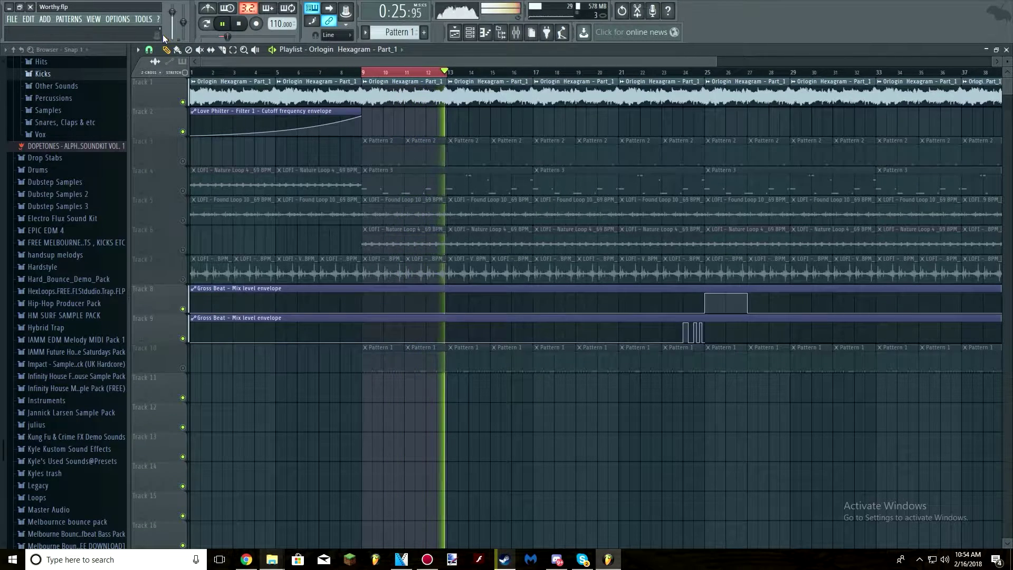
key("space")
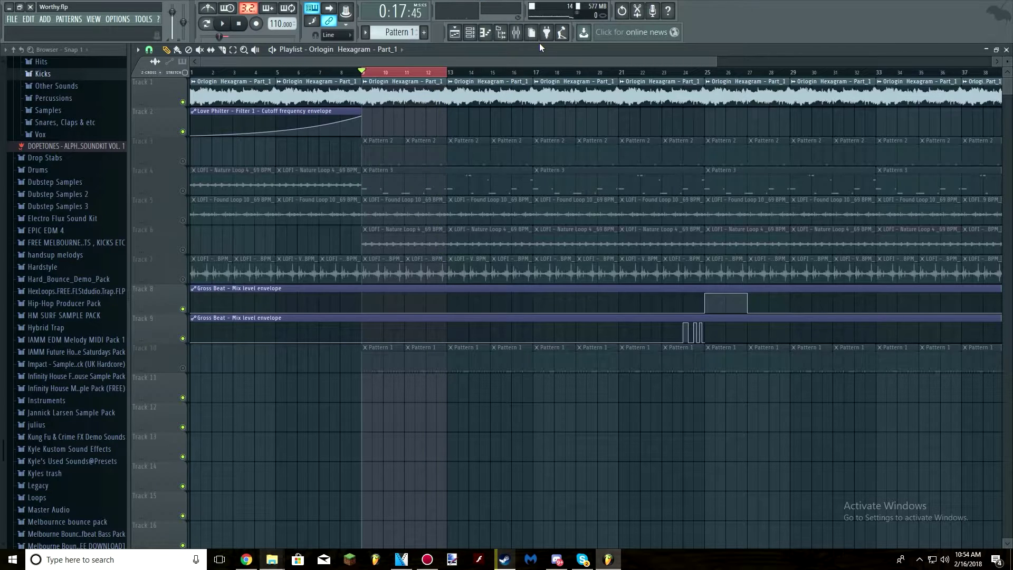
Bypass the Fruity Love Philter and parametric EQ 2 effects on the Orlogin Hexagram mixer track and play the selected bars
left_click(517, 32)
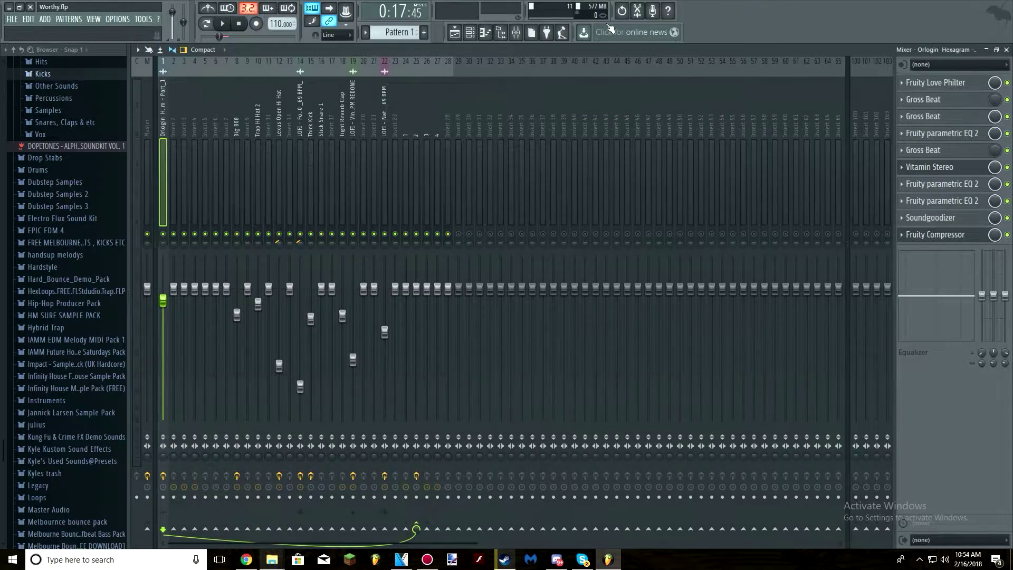
left_click(457, 34)
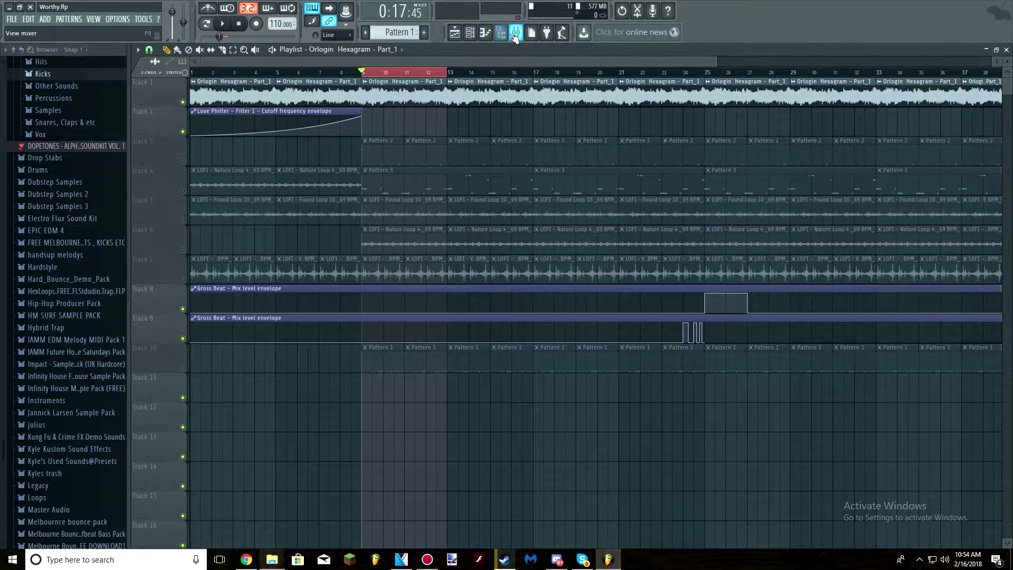
left_click(515, 33)
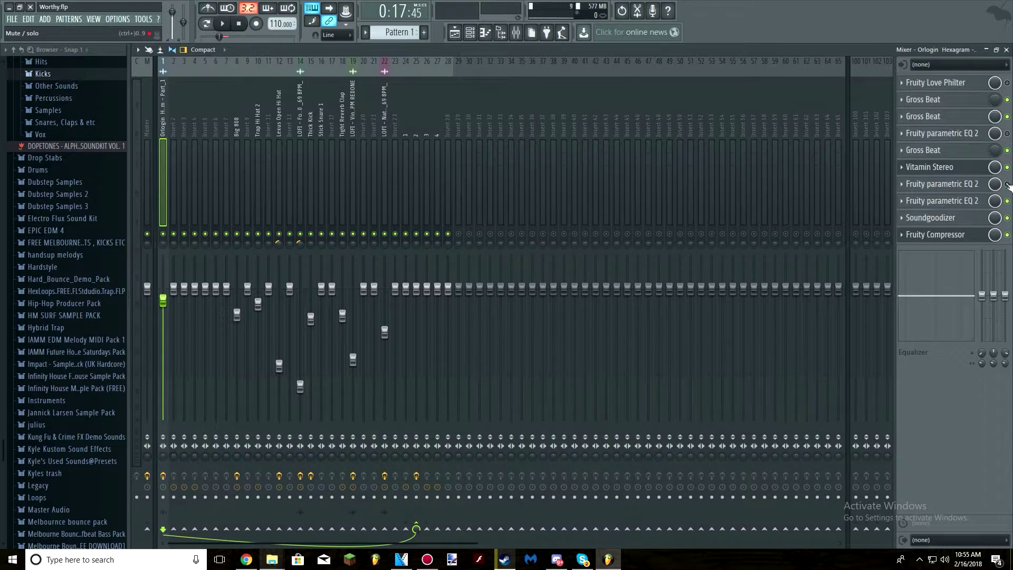
left_click(455, 32)
key("space")
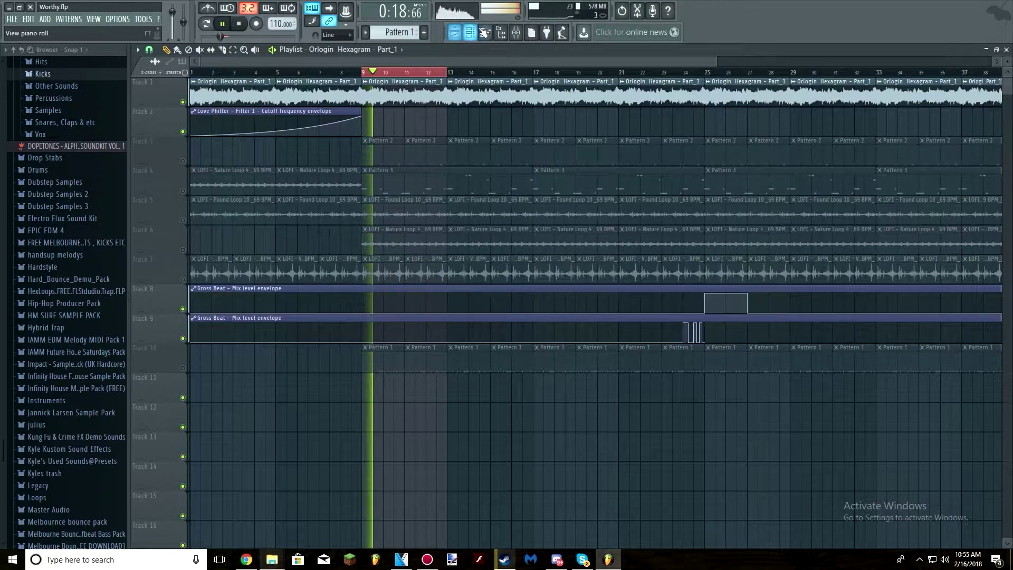
key("space")
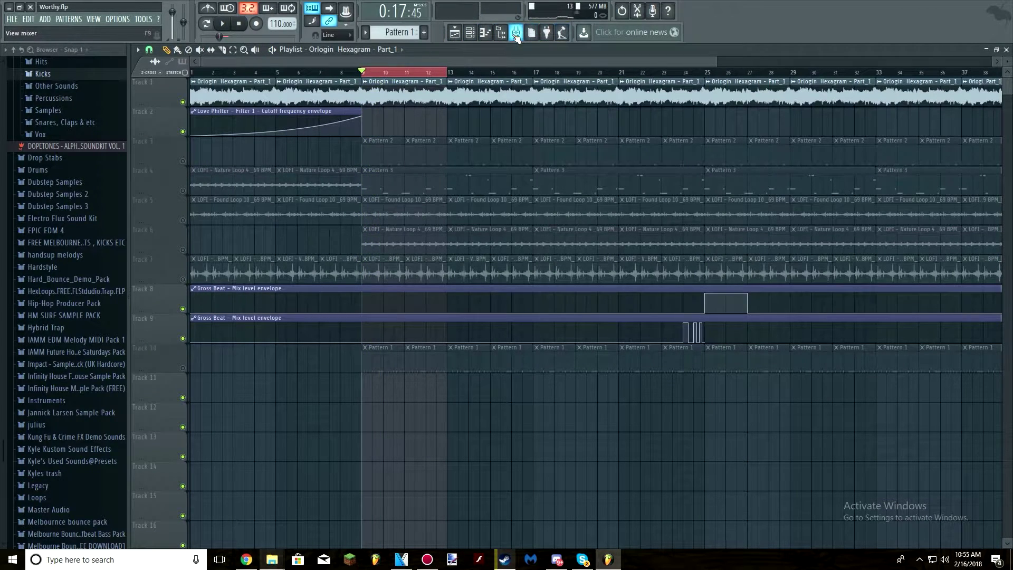
Inspect the low-cut curve of the first Fruity parametric EQ 2 on the Orlogin Hexagram mixer track
left_click(516, 34)
left_click(516, 34)
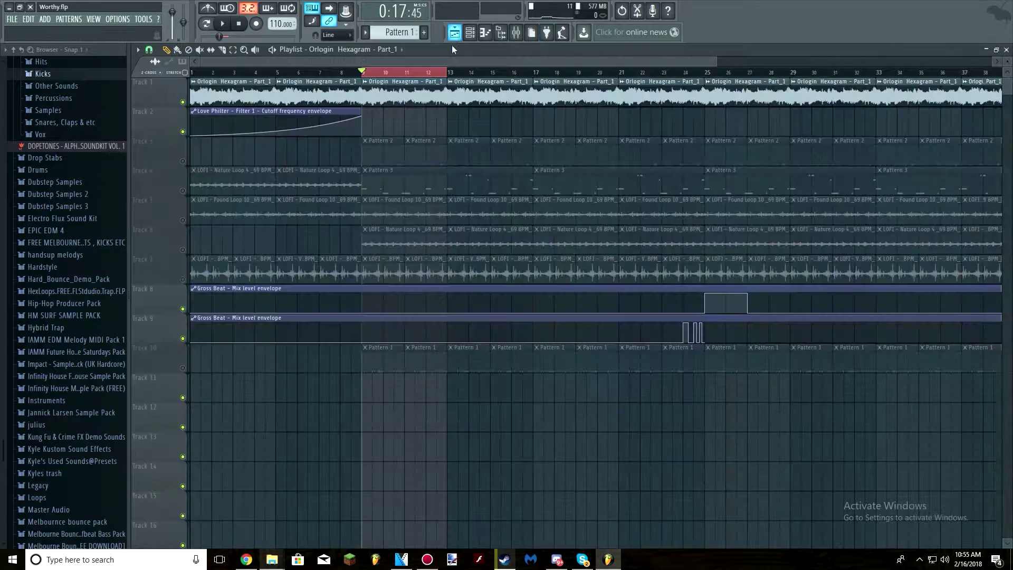
left_click(516, 33)
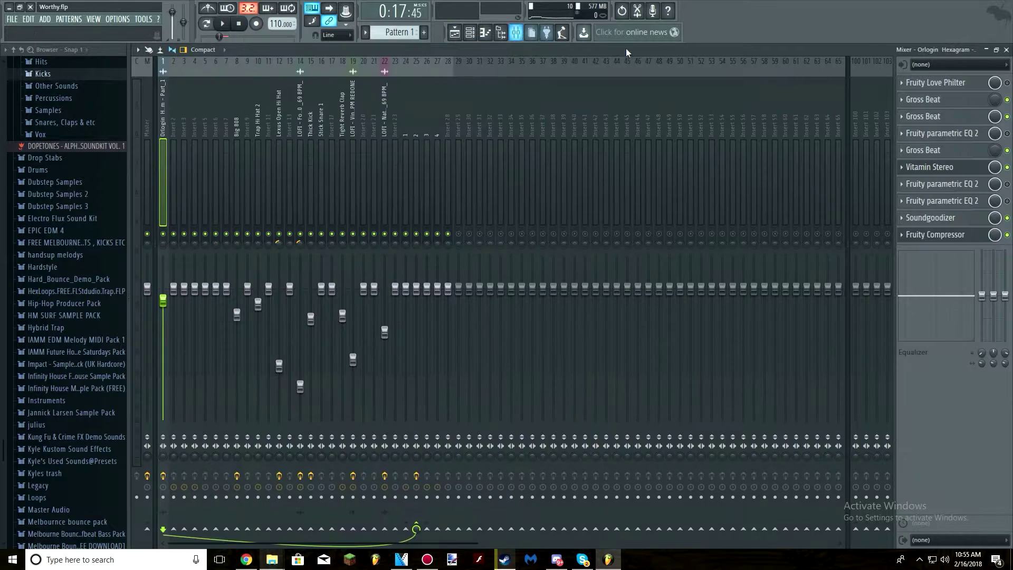
left_click(964, 137)
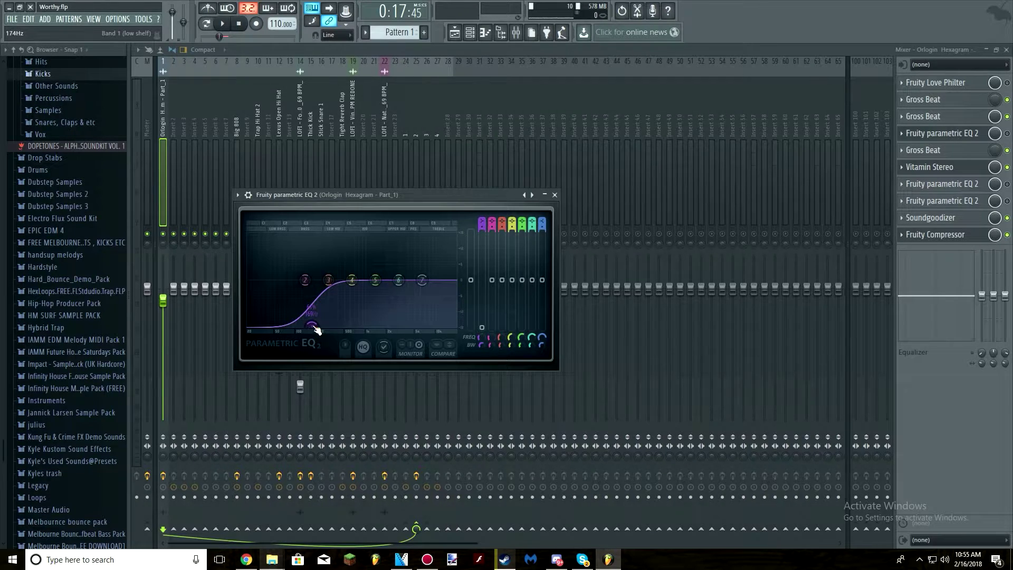
left_click(555, 195)
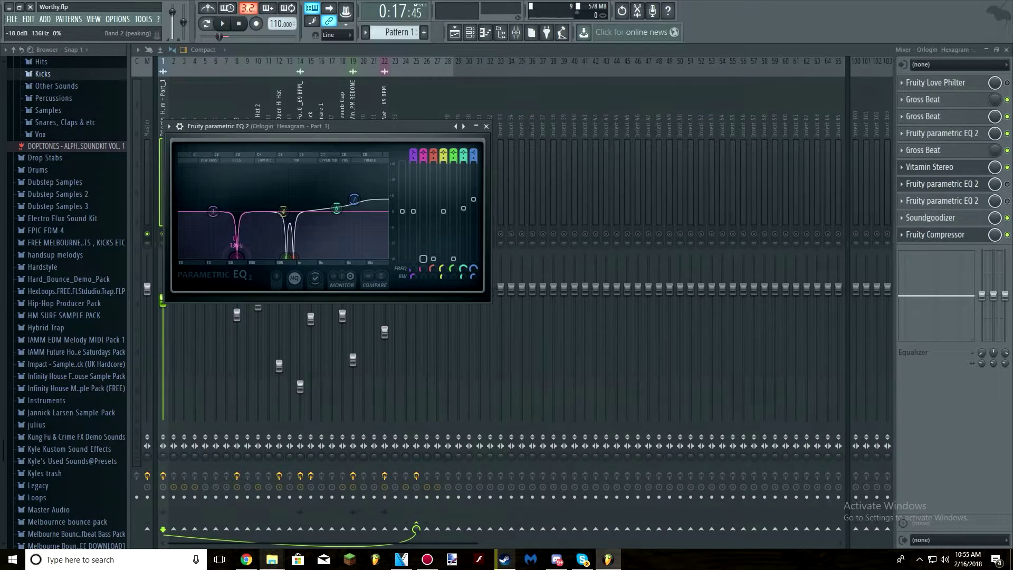
Reset band 2 of the parametric EQ 2 containing the narrow notch cuts to a flat level
right_click(237, 257)
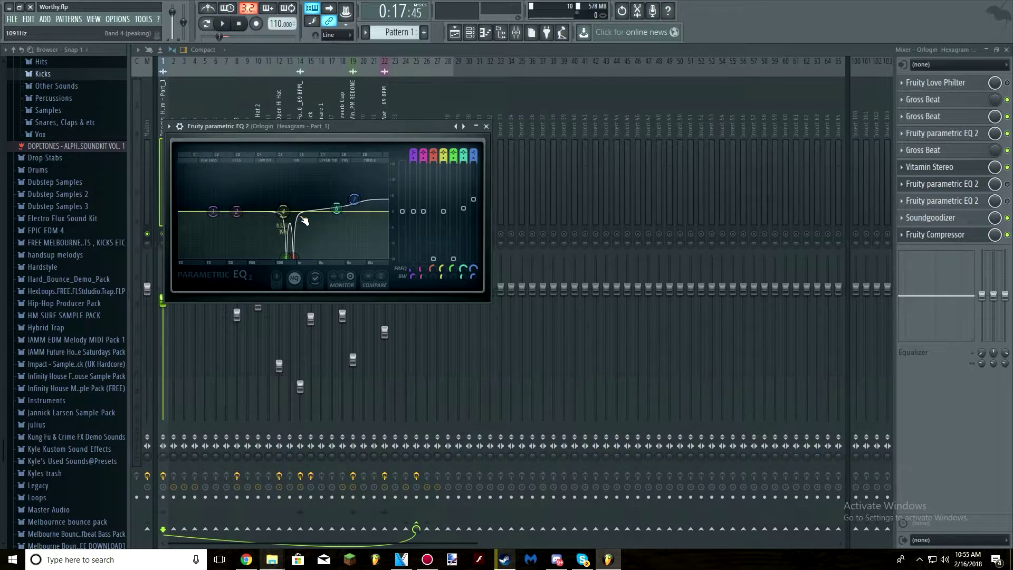
left_click(486, 126)
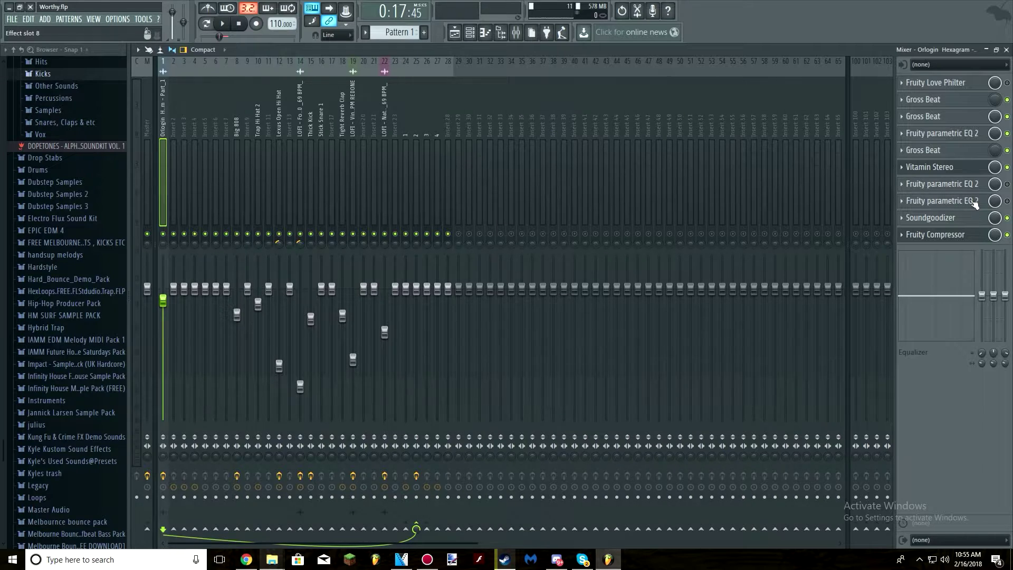
Review the slot 7 parametric EQ 2 and the Fruity Love Philter, switching the bypassed effects back on
left_click(968, 185)
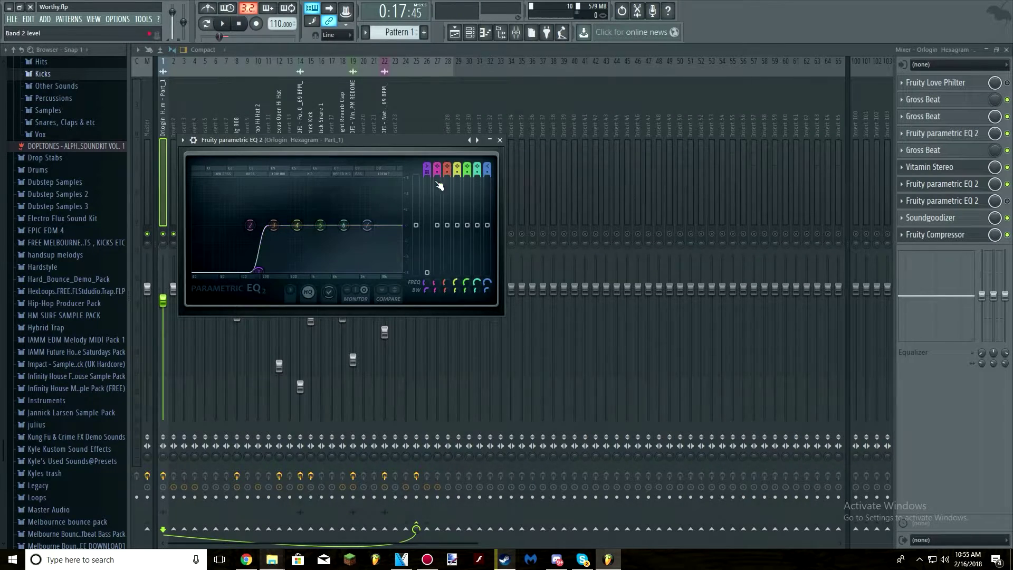
left_click(499, 140)
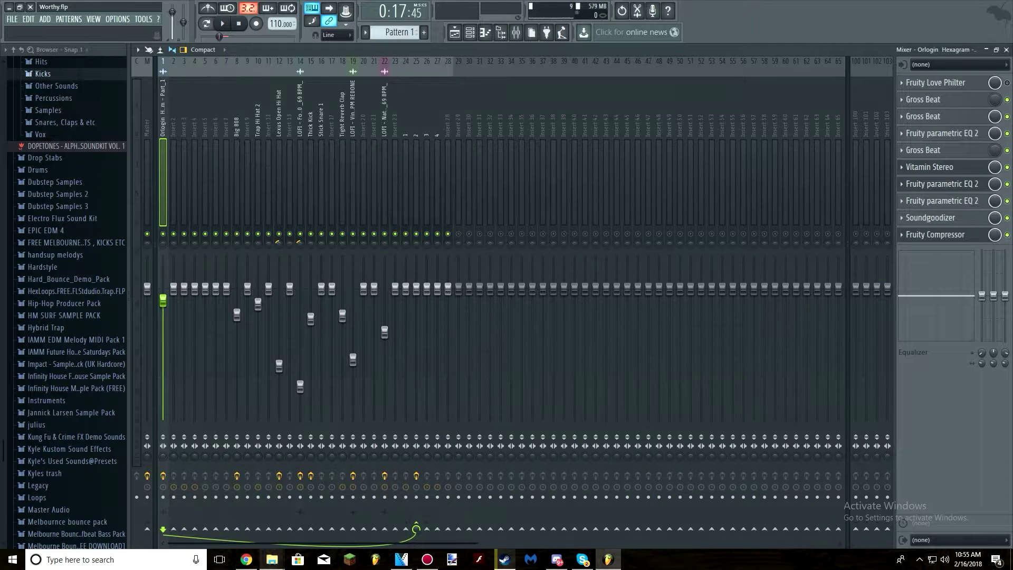
left_click(958, 84)
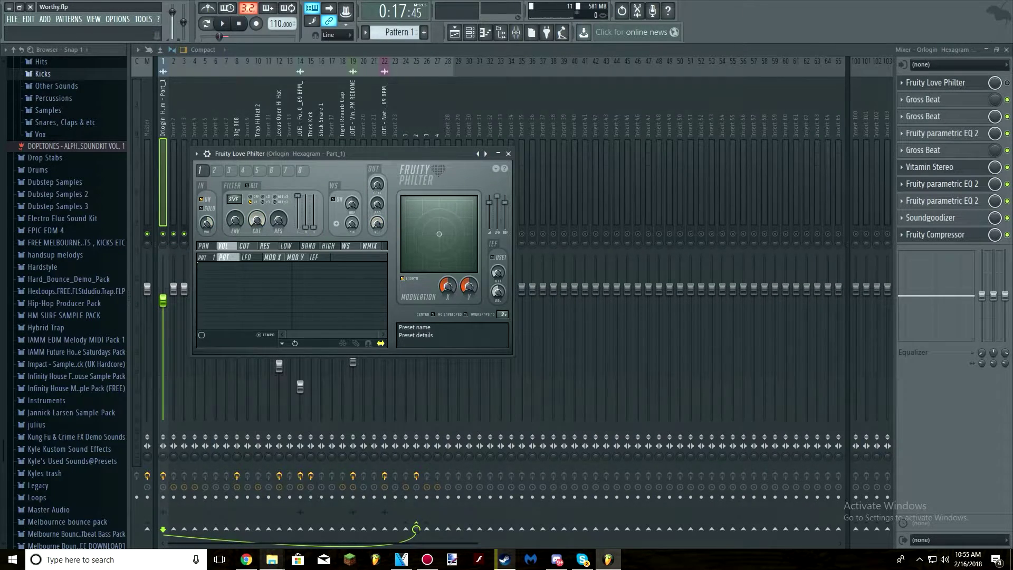
left_click(508, 153)
left_click(455, 33)
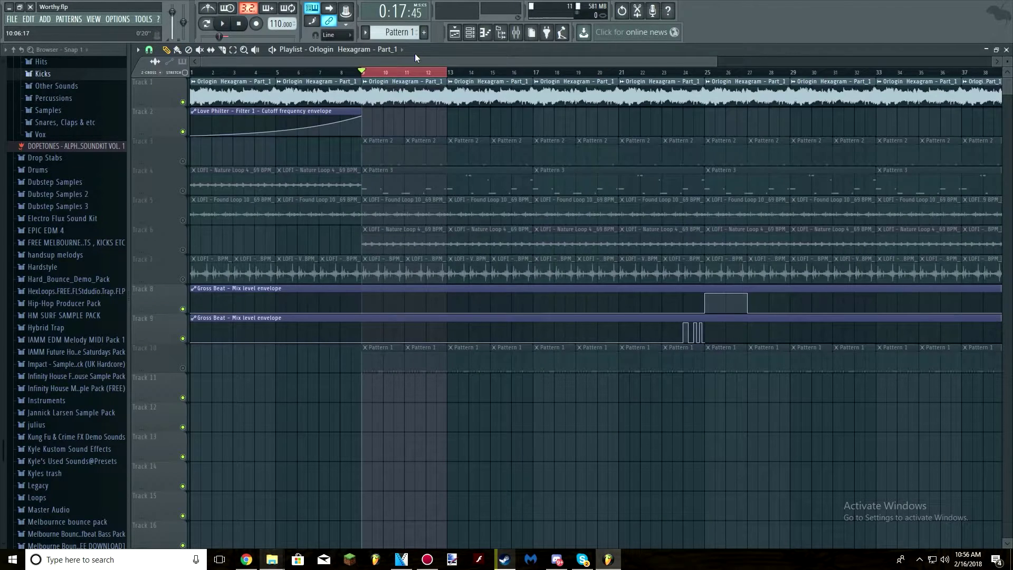
Examine the slot 3 Gross Beat with its Sidechain volume pattern and browse its preset list
left_click(527, 34)
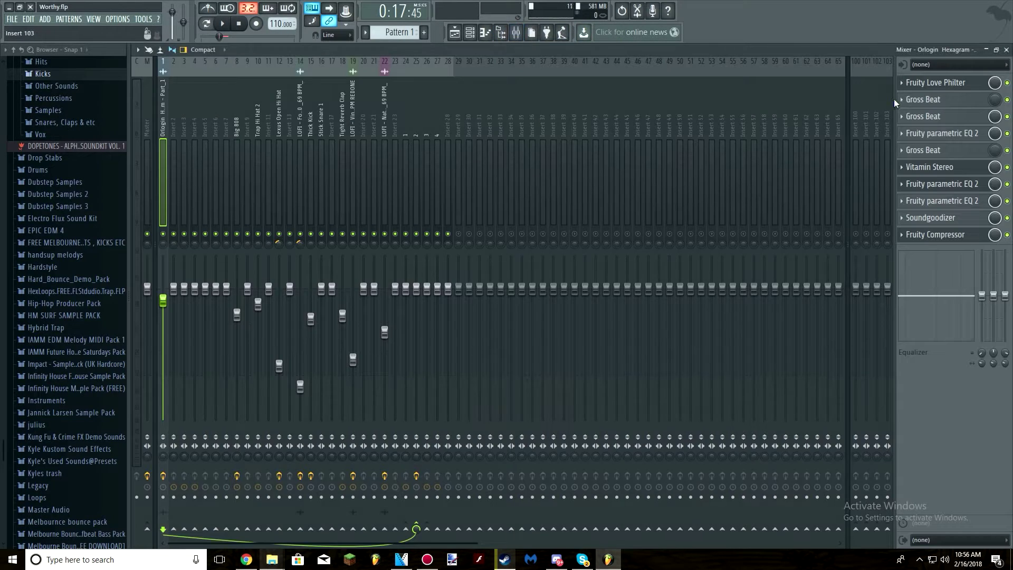
left_click(969, 101)
left_click(959, 116)
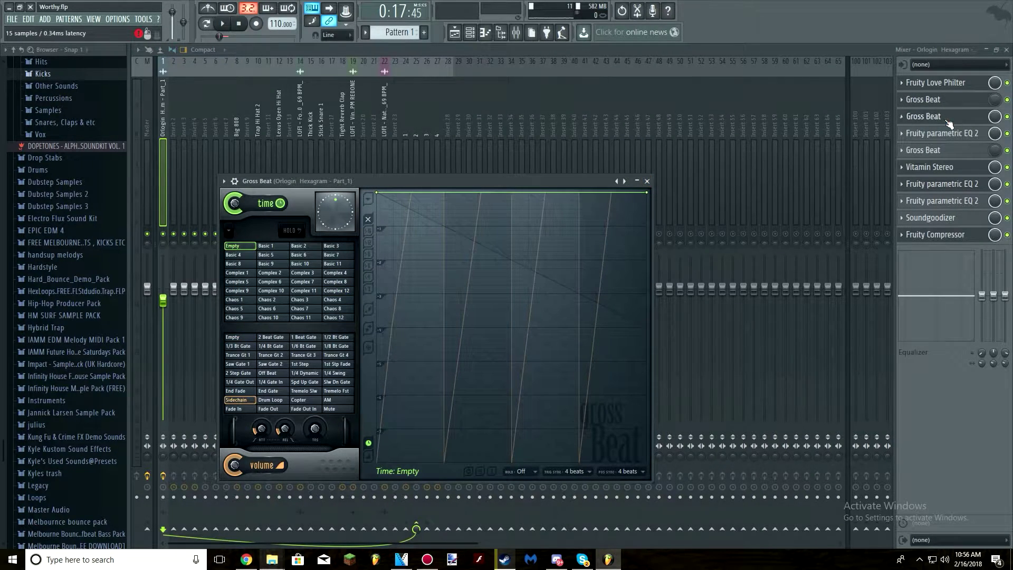
left_click(223, 181)
mouse_move(237, 211)
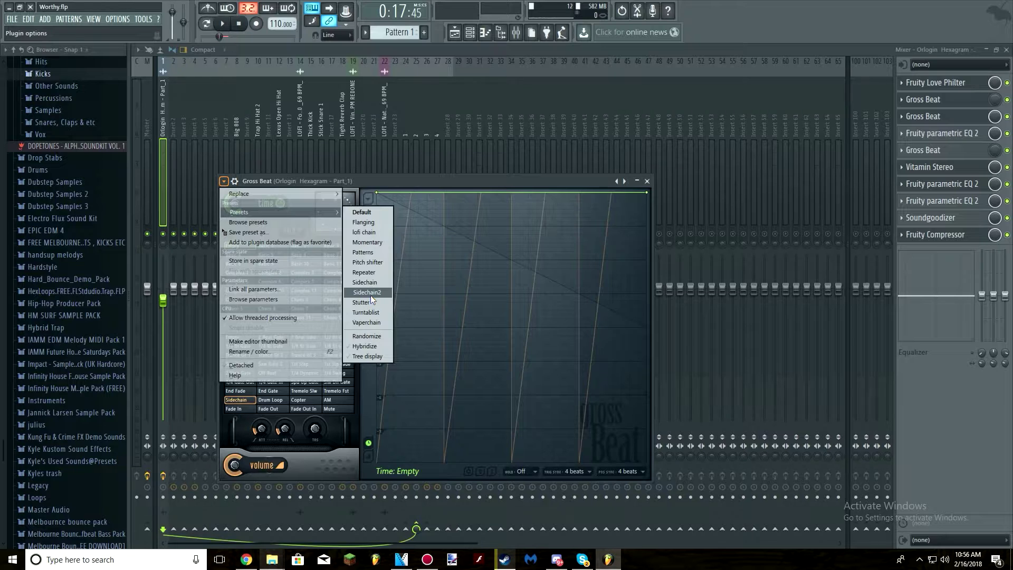
left_click(485, 177)
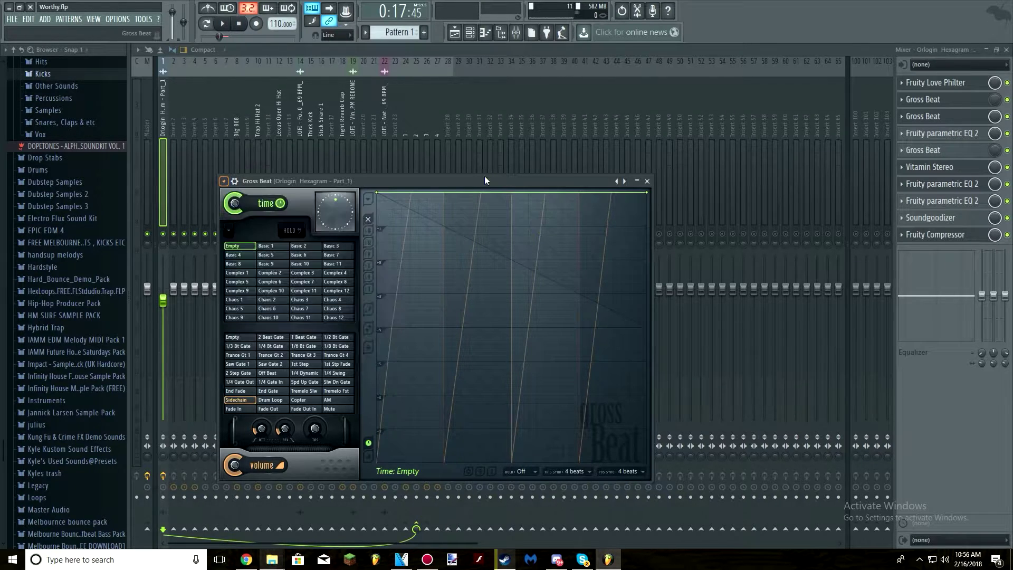
left_click(647, 181)
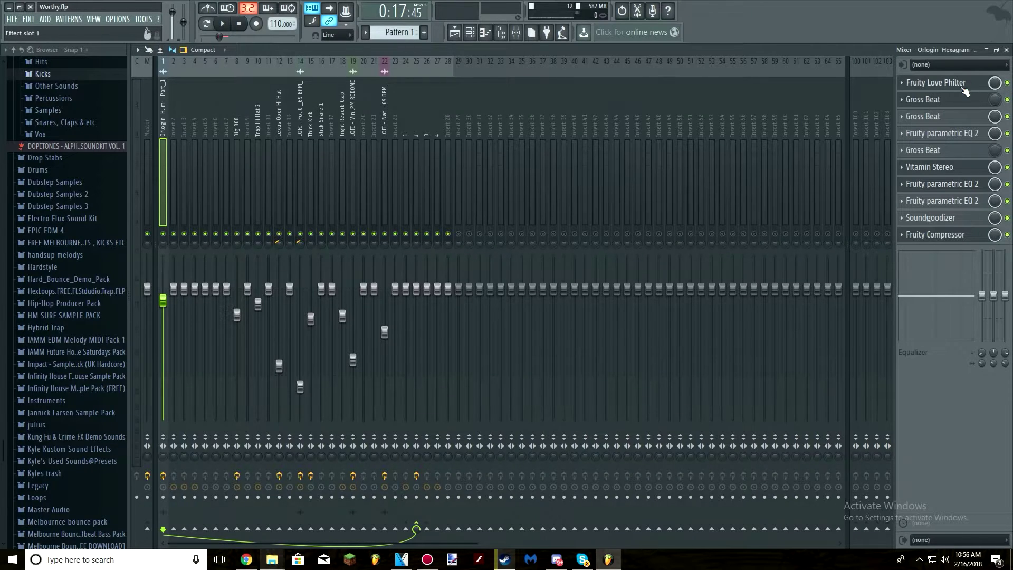
Compare the time and volume patterns of the three Gross Beat effects on the Orlogin Hexagram mixer track
left_click(945, 151)
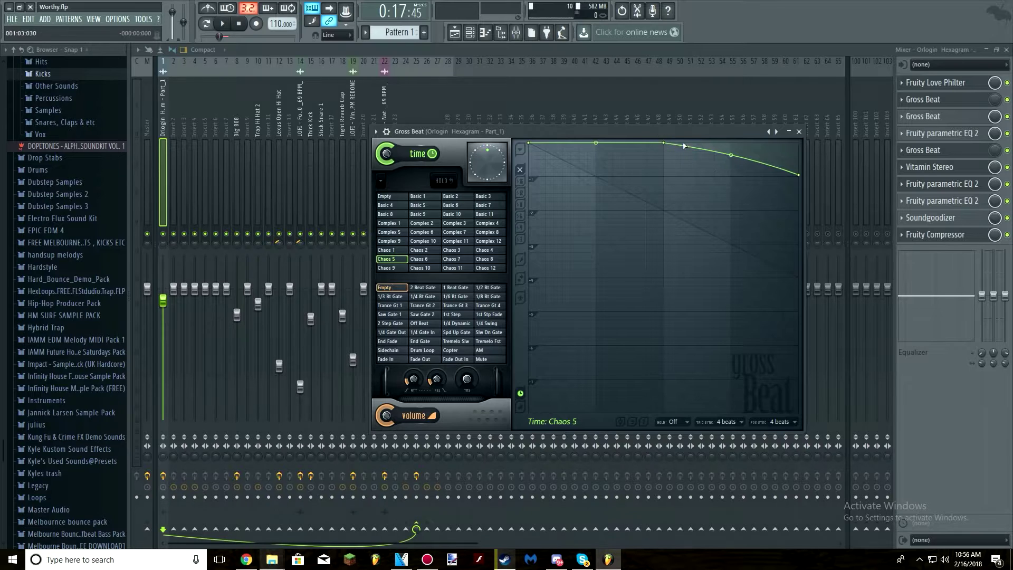
left_click(800, 131)
left_click(454, 32)
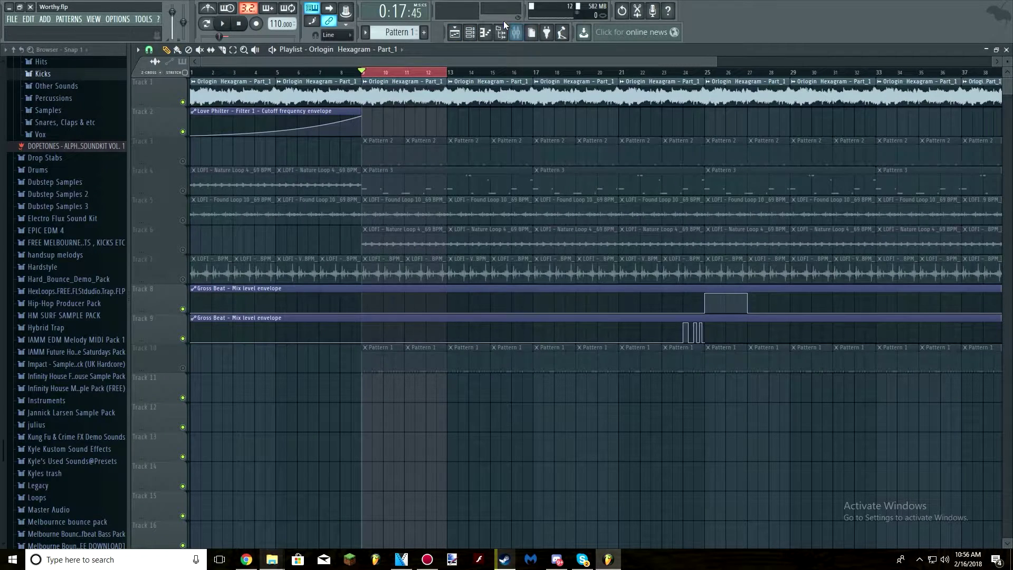
left_click(516, 32)
left_click(945, 103)
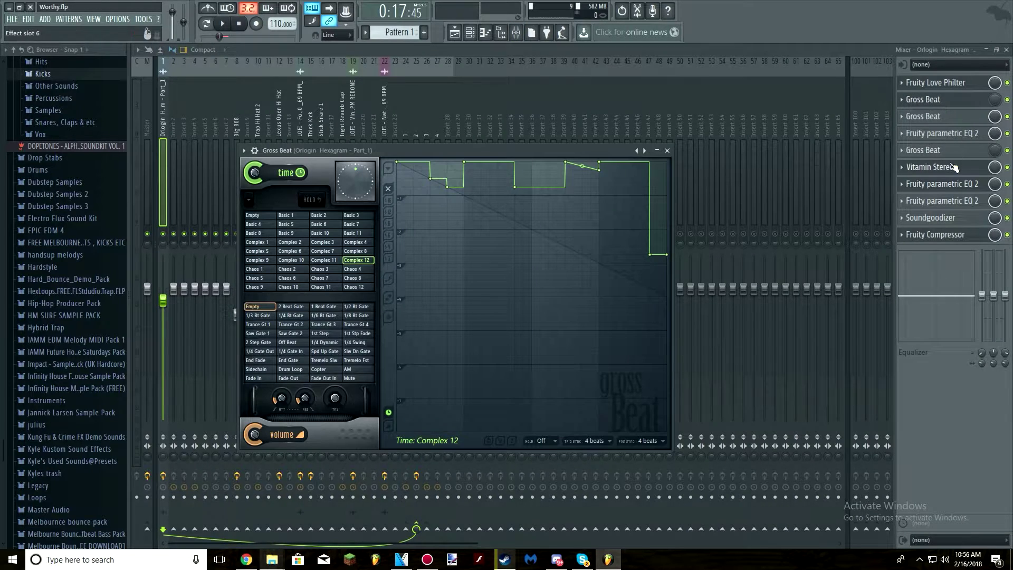
left_click(942, 151)
left_click(799, 132)
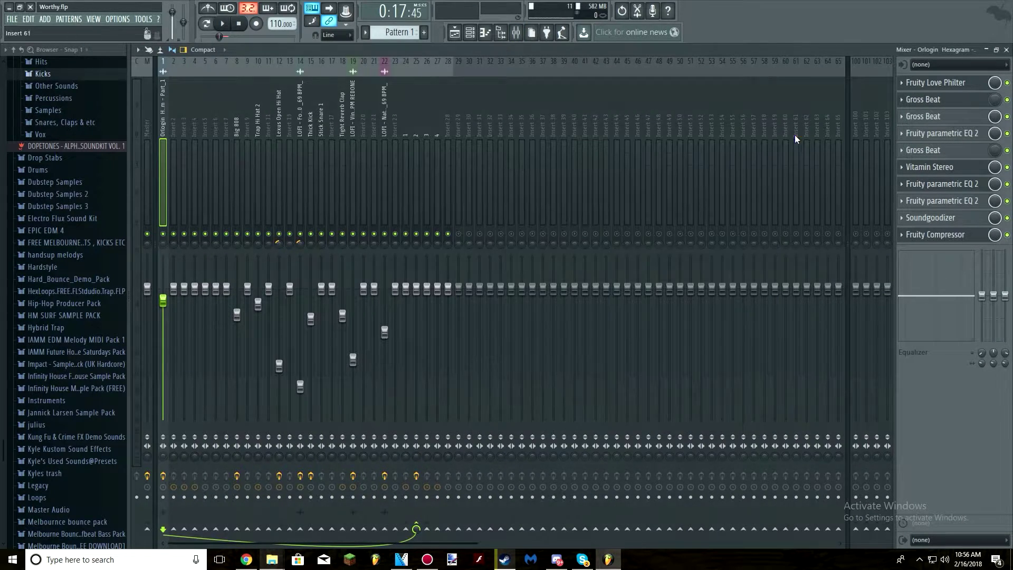
left_click(944, 117)
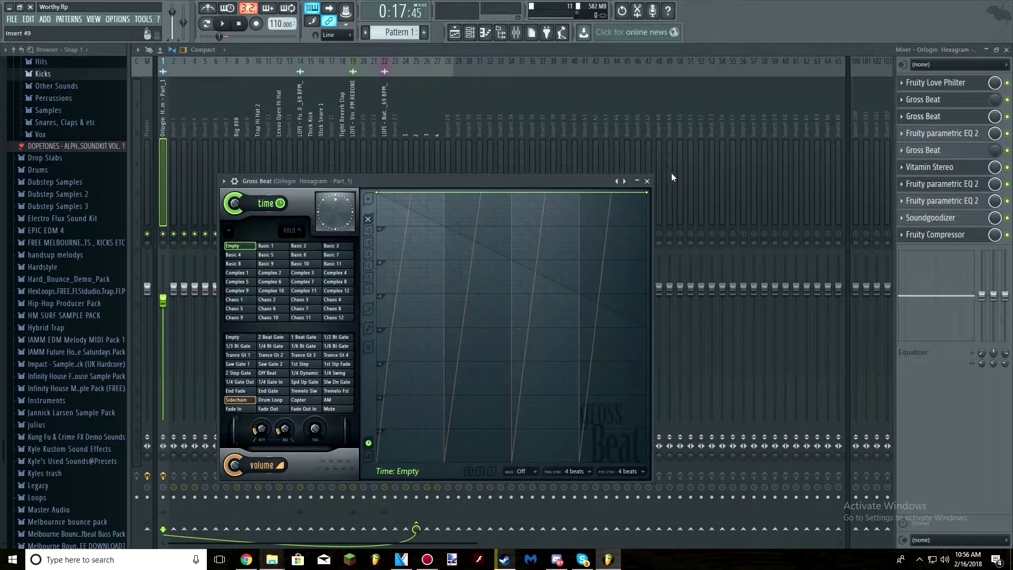
left_click(644, 180)
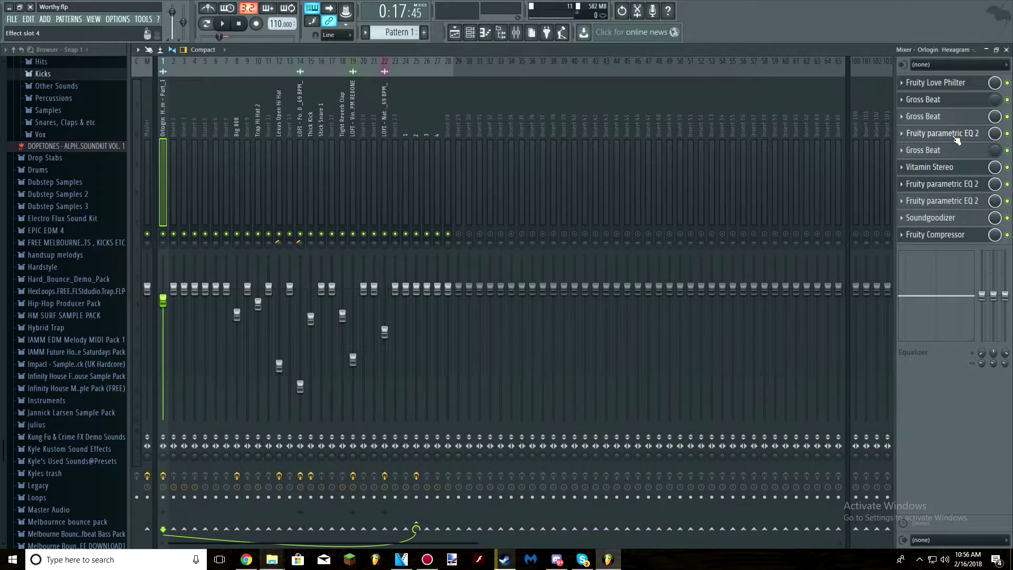
Review the Vitamin Stereo band settings and the Soundgoodizer amount on the Orlogin Hexagram mixer track
left_click(947, 171)
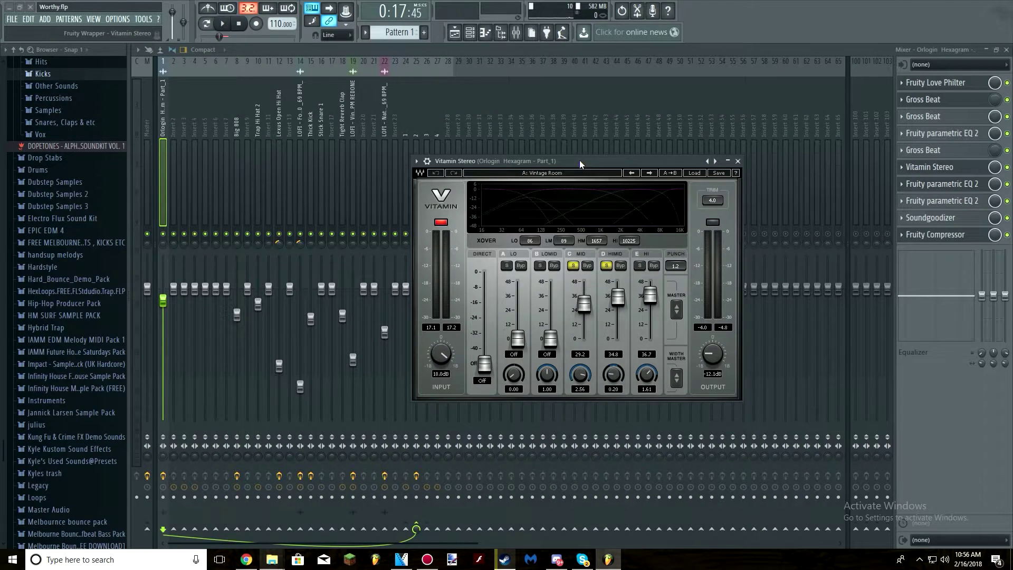
left_click_drag(579, 160, 550, 102)
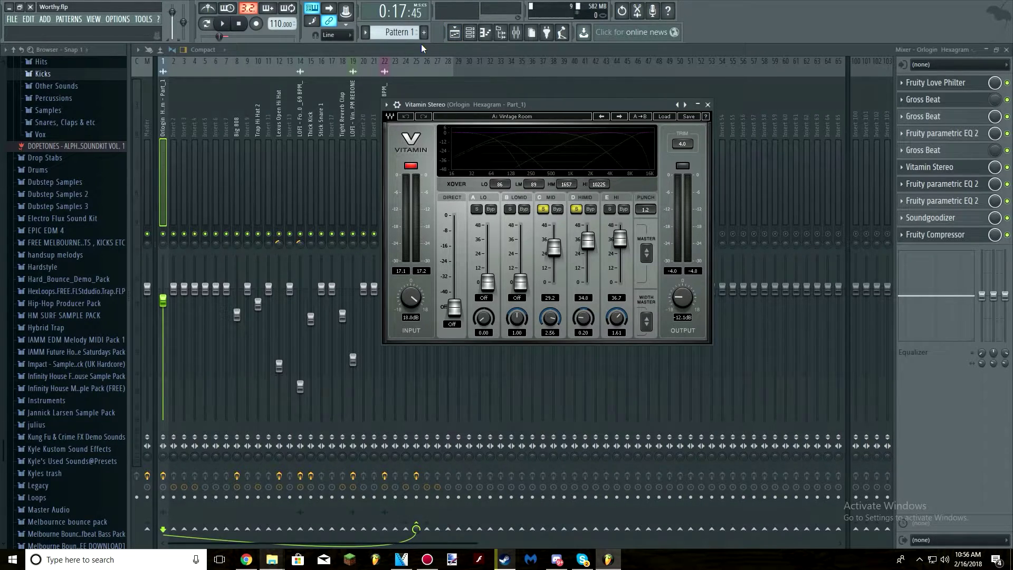
left_click(930, 217)
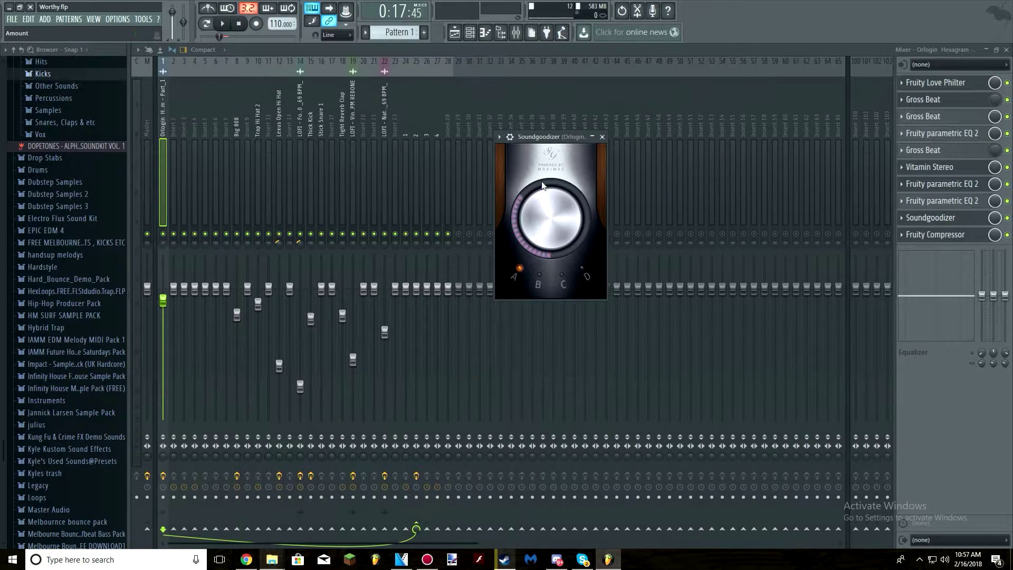
left_click_drag(535, 137, 514, 93)
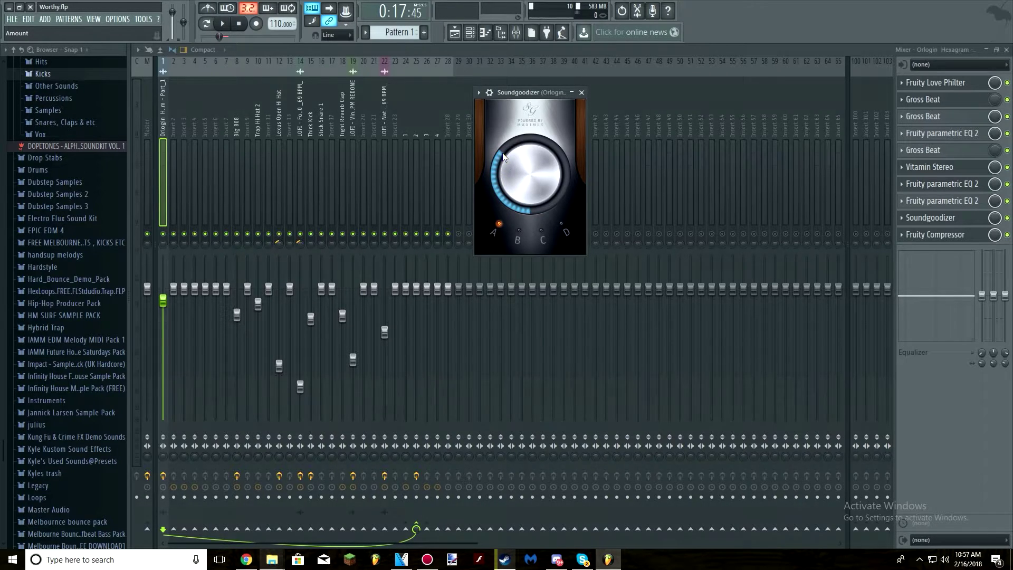
Review the Fruity Compressor settings on the Orlogin Hexagram mixer track and browse its preset list
left_click(950, 235)
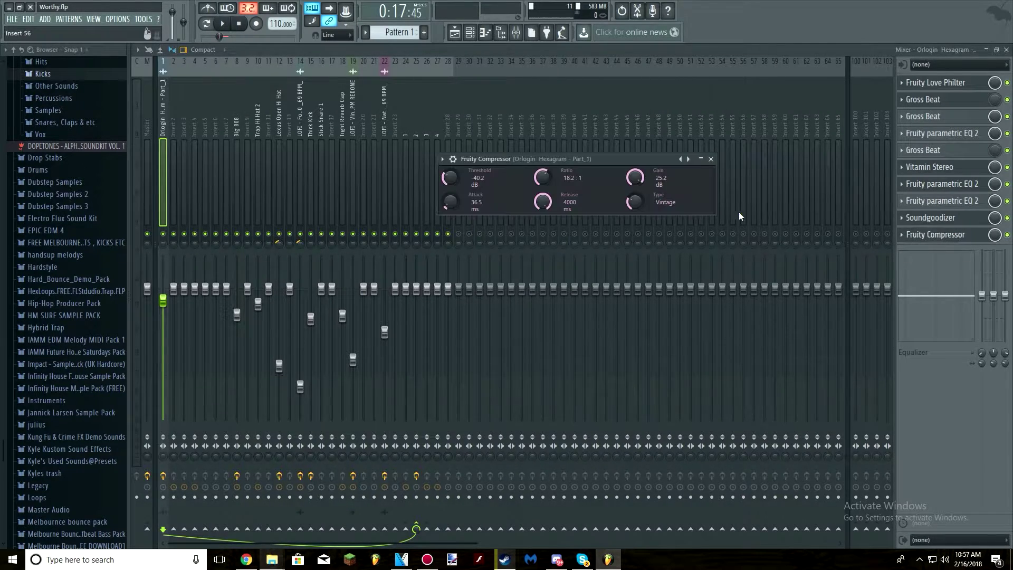
left_click(443, 159)
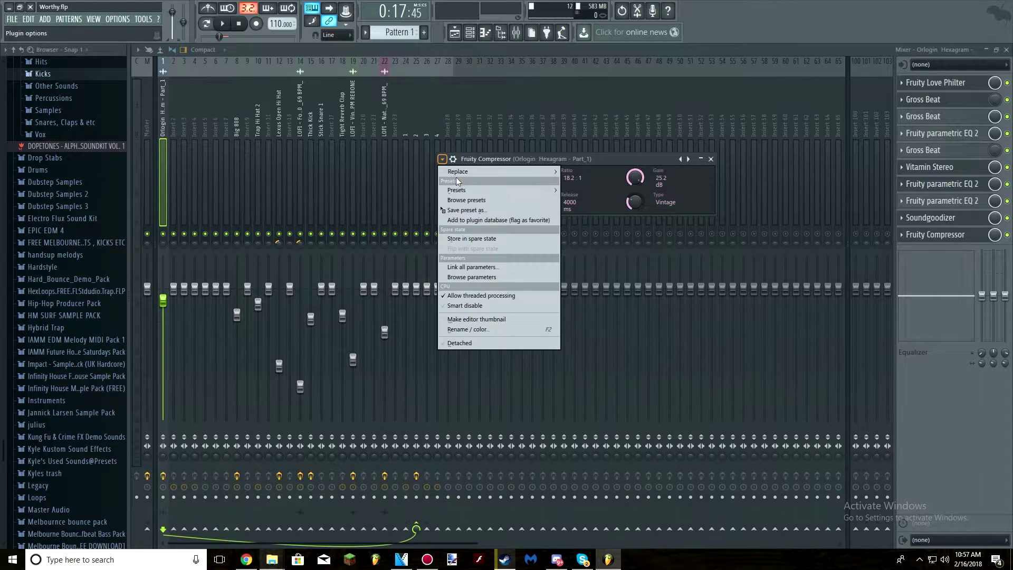
mouse_move(461, 193)
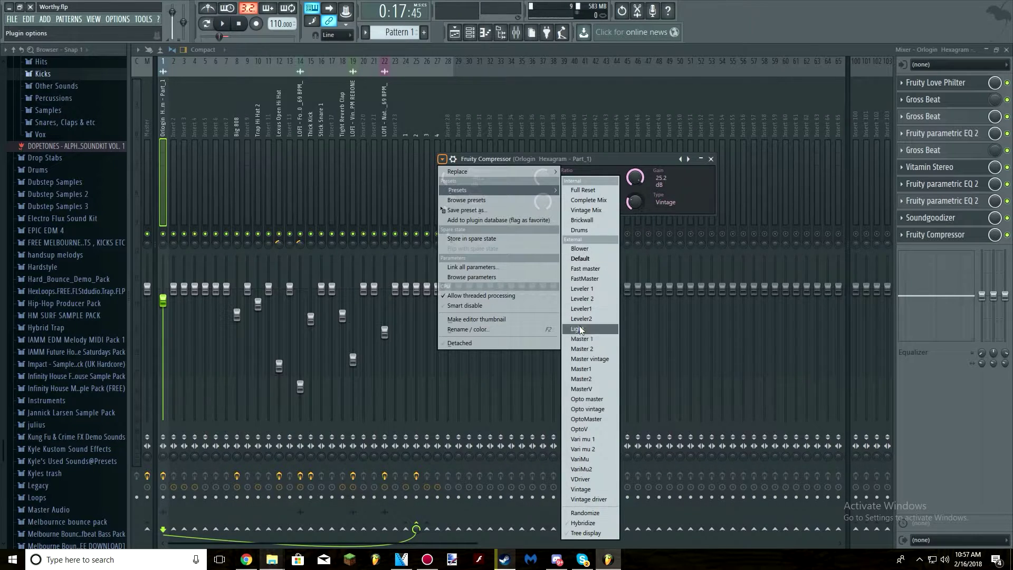
left_click(591, 159)
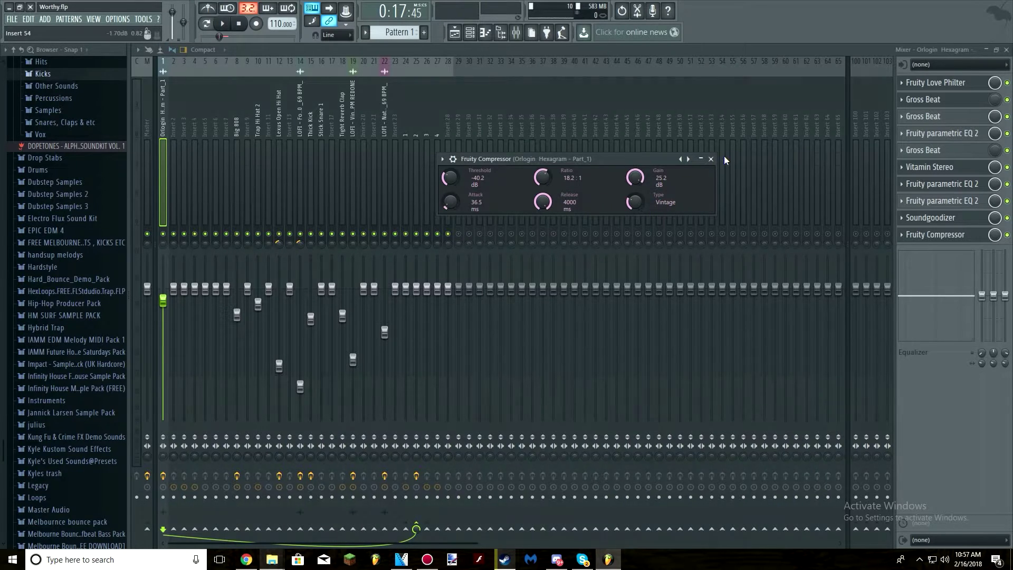
left_click(711, 159)
Unmute track 3 in the playlist and mute tracks 1, 2, 8 and 9
left_click(454, 33)
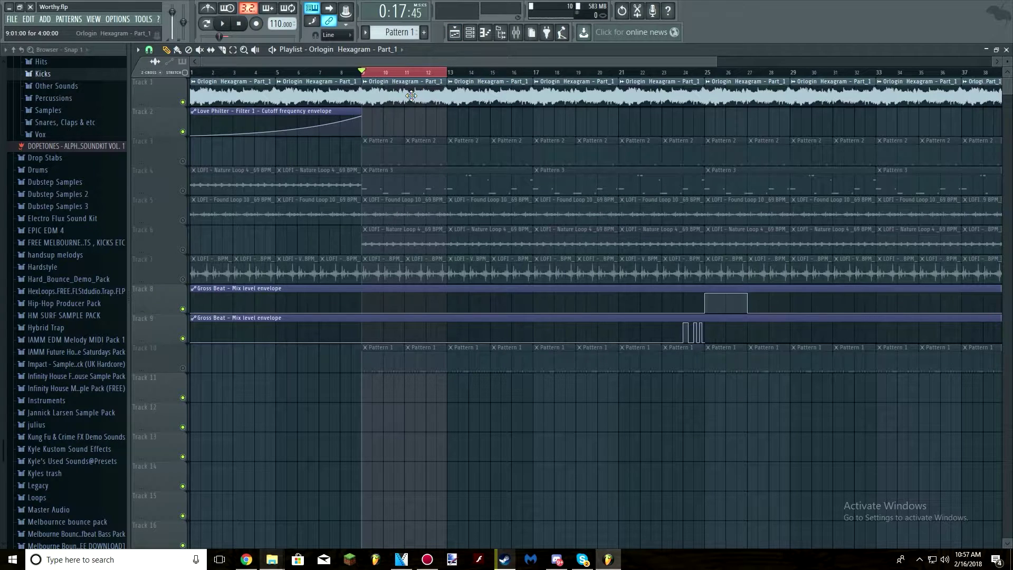
left_click(183, 161)
left_click(182, 102)
left_click(182, 132)
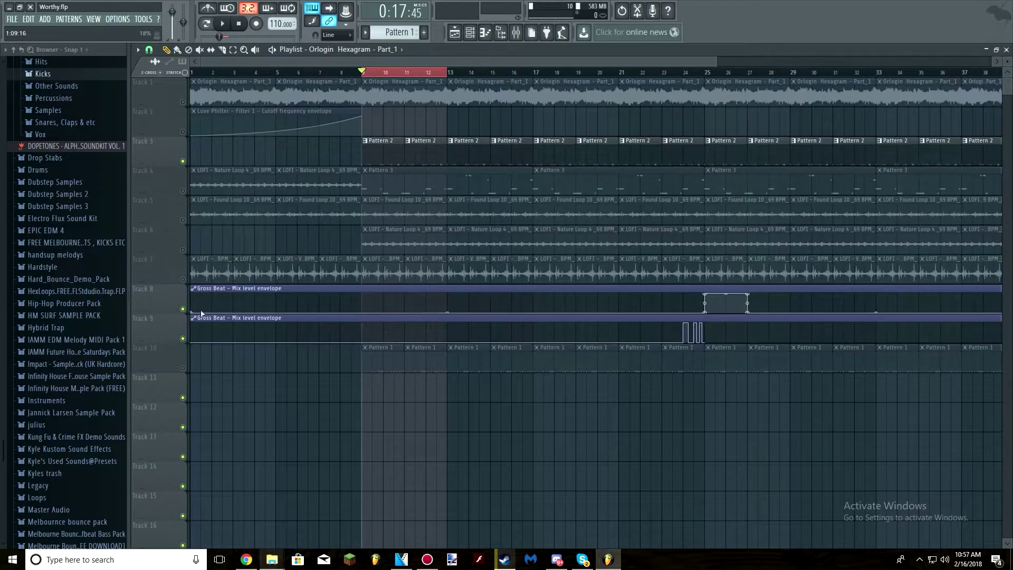
left_click(183, 309)
left_click(182, 338)
Show Pattern 2 in the channel rack and play its Thick Kick sequence in pattern mode
left_click(387, 154)
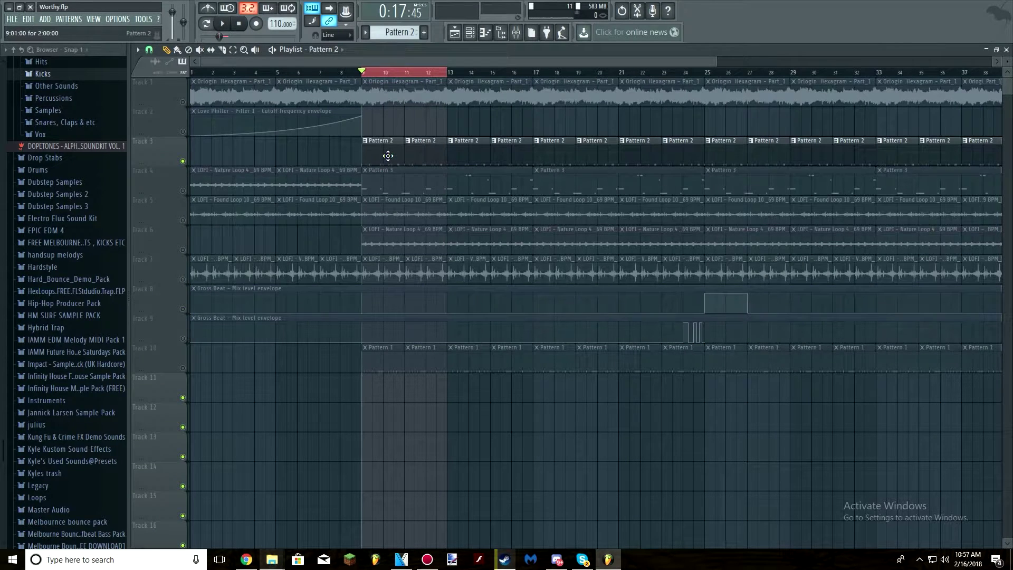
left_click(470, 33)
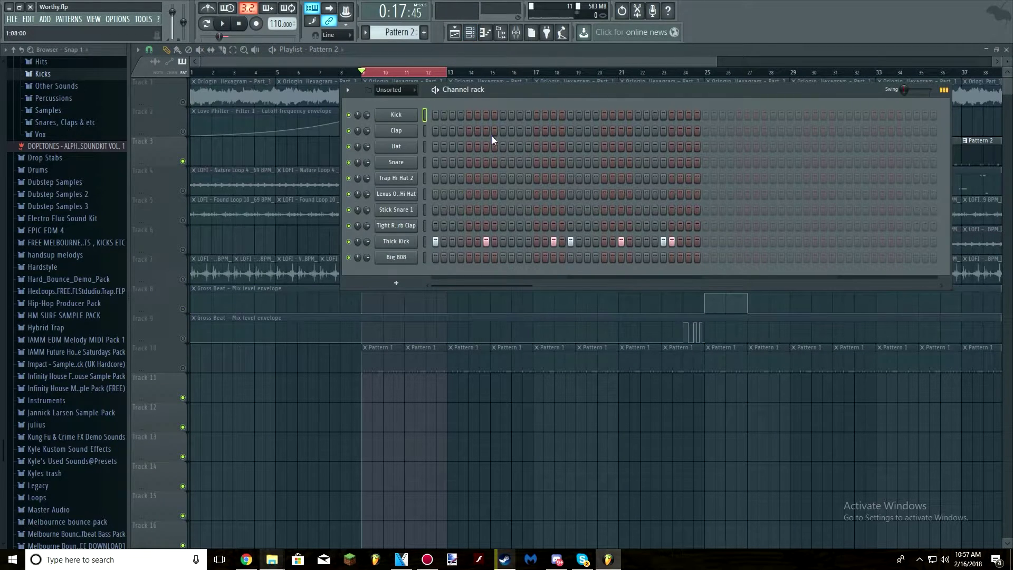
left_click(210, 26)
key("space")
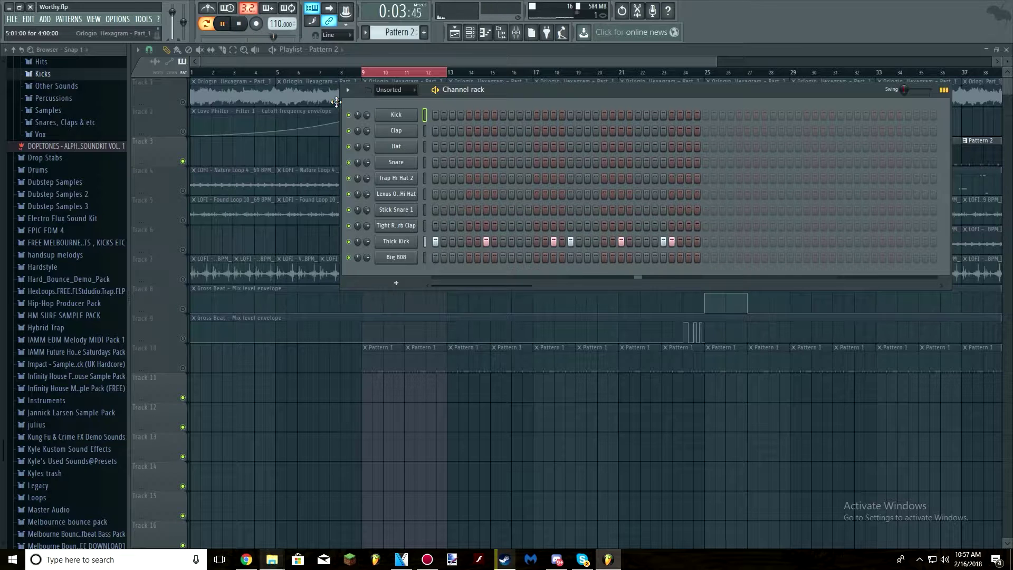
key("space")
Delete the nine pale C5 notes from the Thick Kick piano roll, keeping the bright green ones
right_click(413, 241)
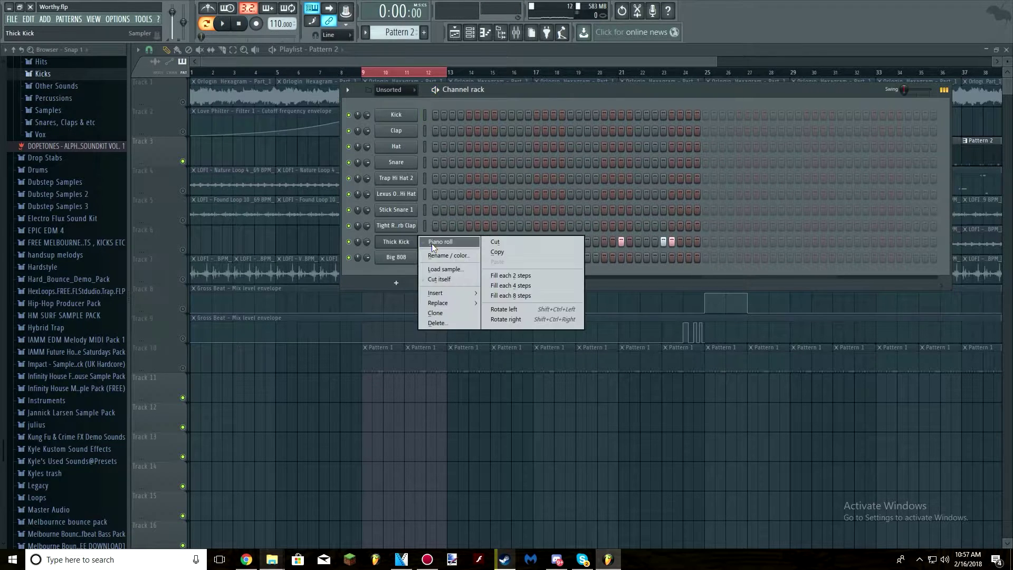
left_click(432, 243)
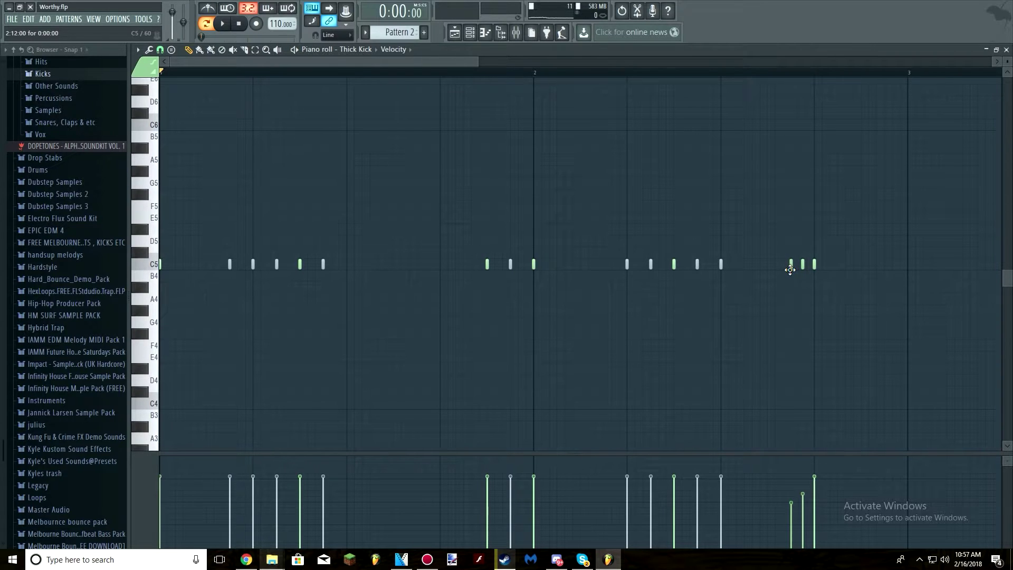
right_click(721, 264)
right_click(697, 264)
right_click(650, 264)
right_click(627, 264)
right_click(510, 264)
right_click(276, 264)
right_click(253, 264)
right_click(230, 264)
right_click(323, 264)
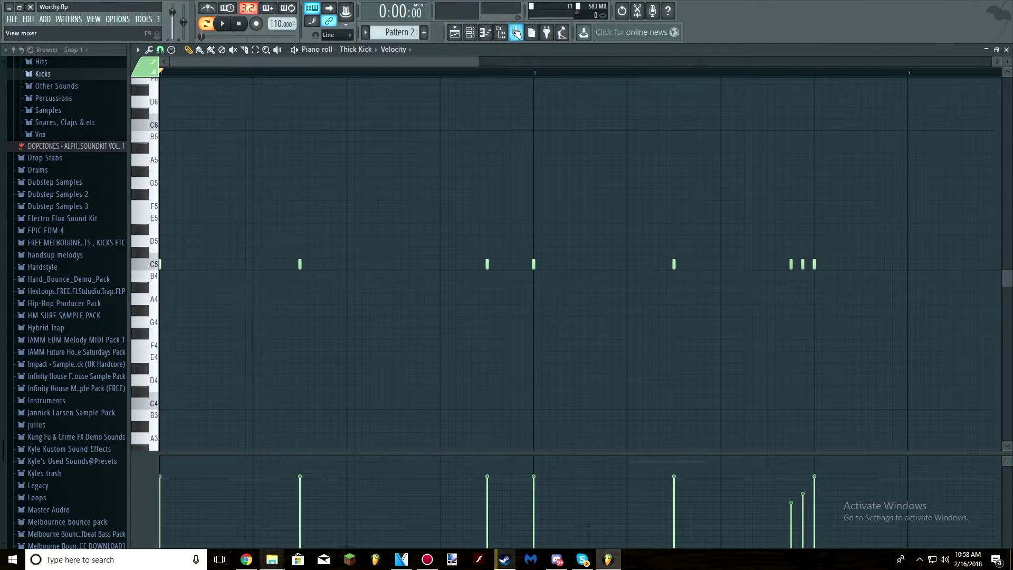
Mute track 3 in the playlist and unmute track 10
left_click(470, 33)
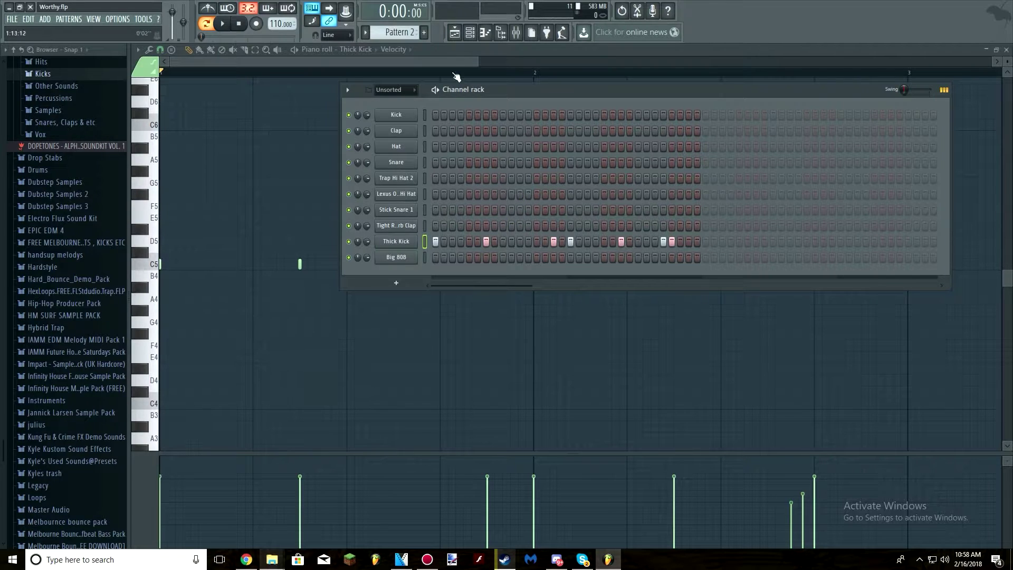
left_click(455, 33)
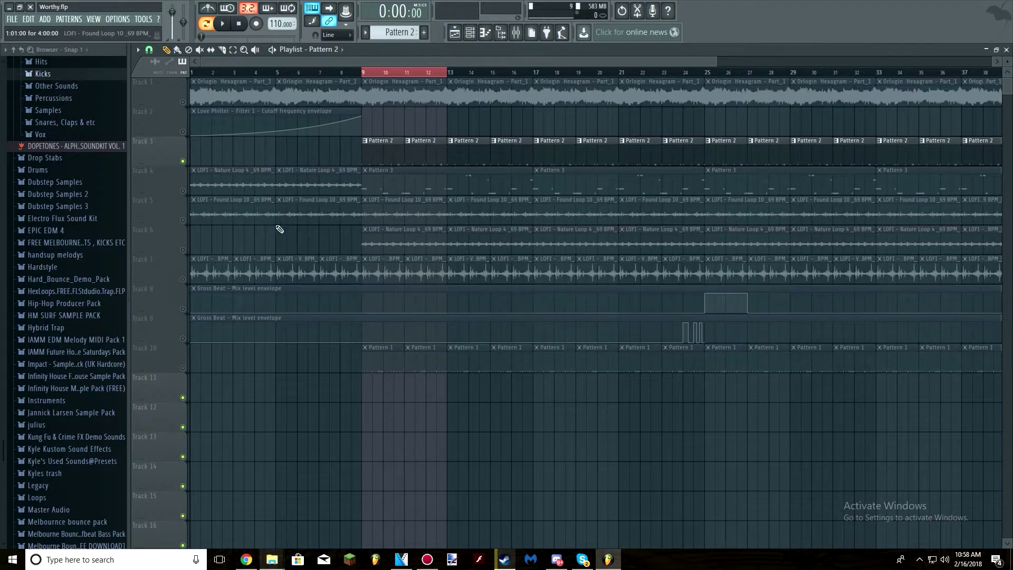
left_click(182, 368)
Show Pattern 1 in the channel rack and play its hi-hat, snare and clap sequence
left_click(378, 359)
left_click(470, 33)
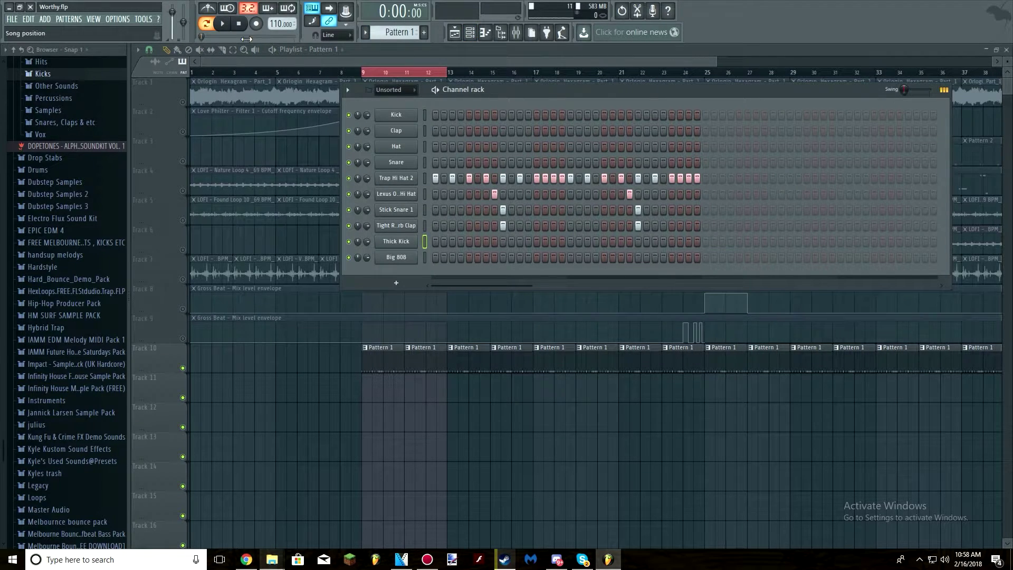
left_click_drag(516, 95, 502, 90)
key("space")
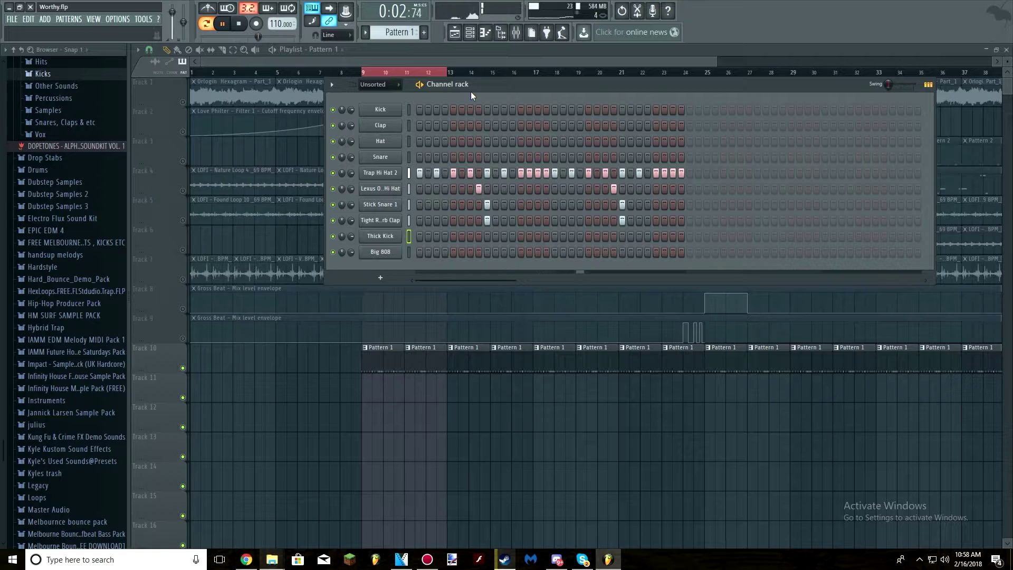
key("space")
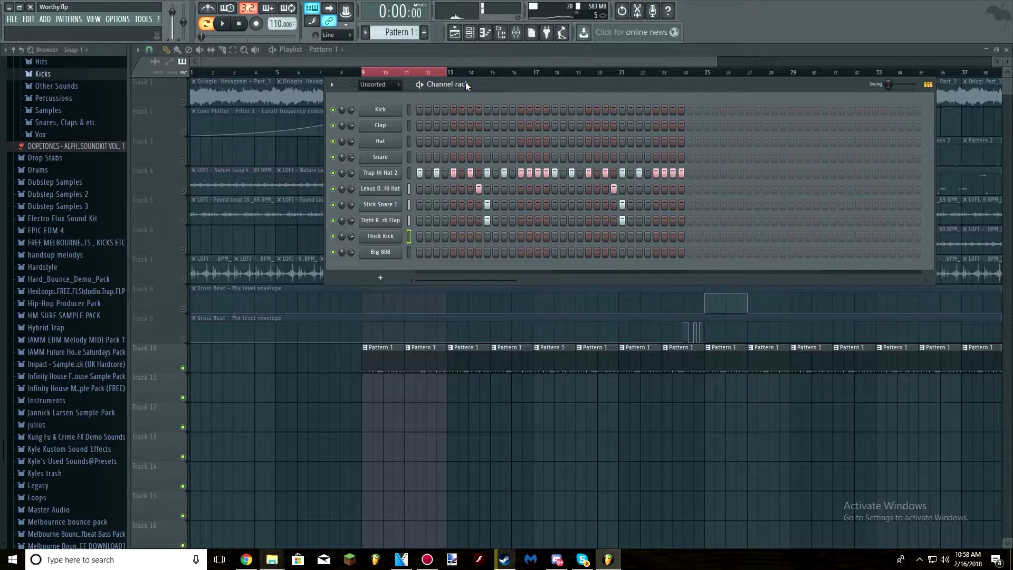
Audition and inspect the sampler settings of Tight Reverb Clap, Stick Snare 1, Lexus Open Hi Hat and Trap Hi Hat 2
left_click(380, 220)
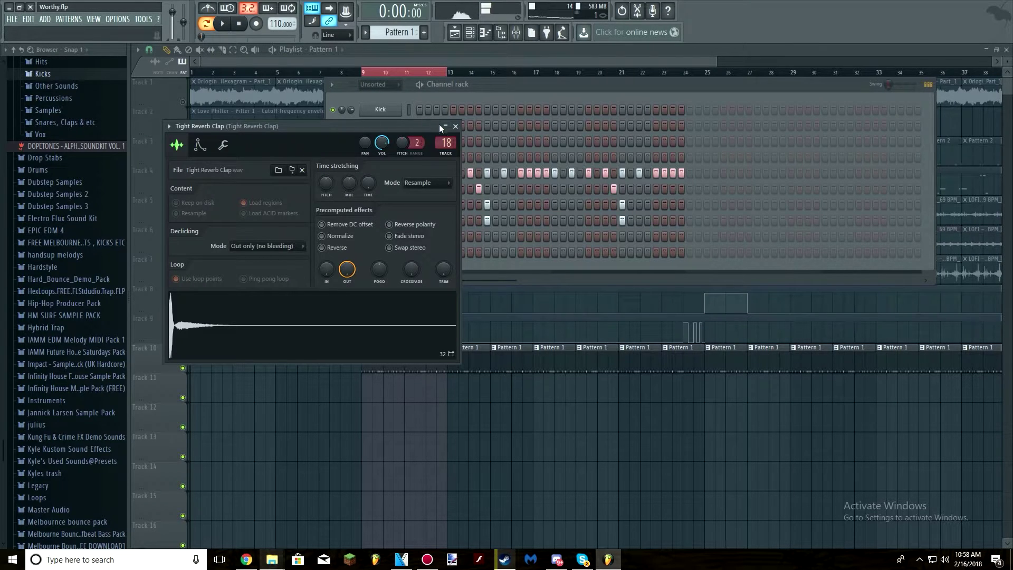
left_click(456, 126)
left_click(400, 205)
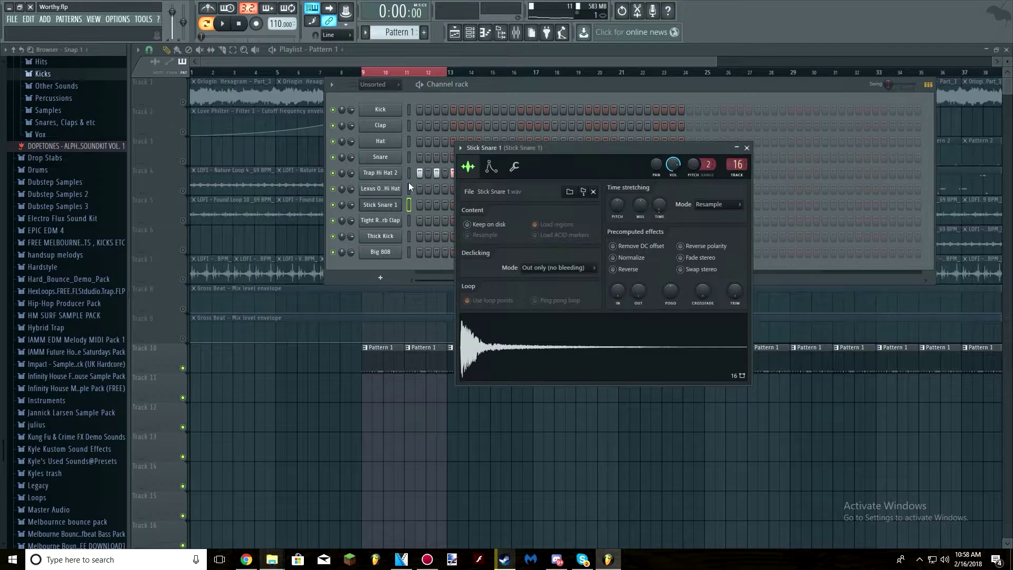
left_click(746, 147)
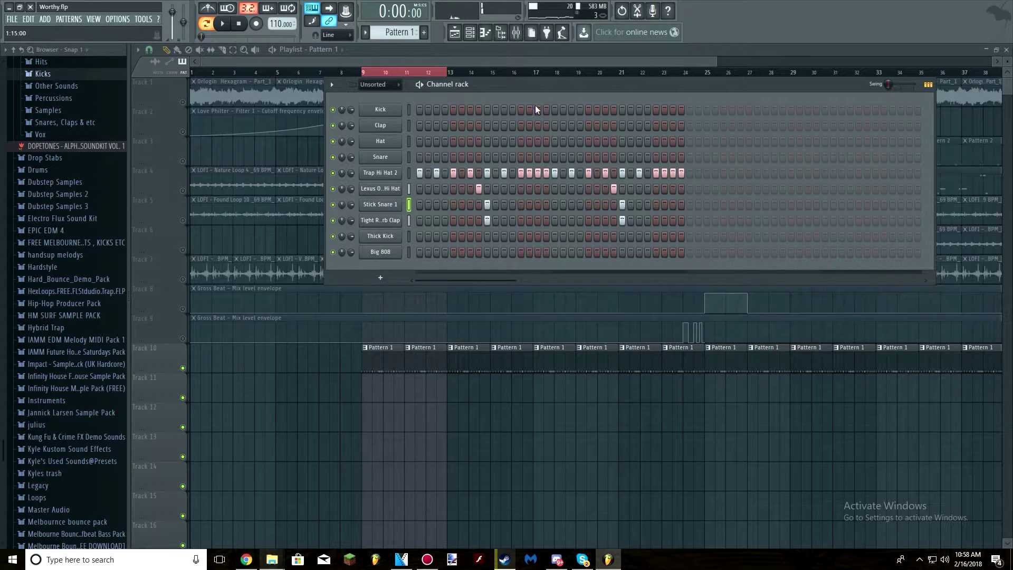
left_click(384, 188)
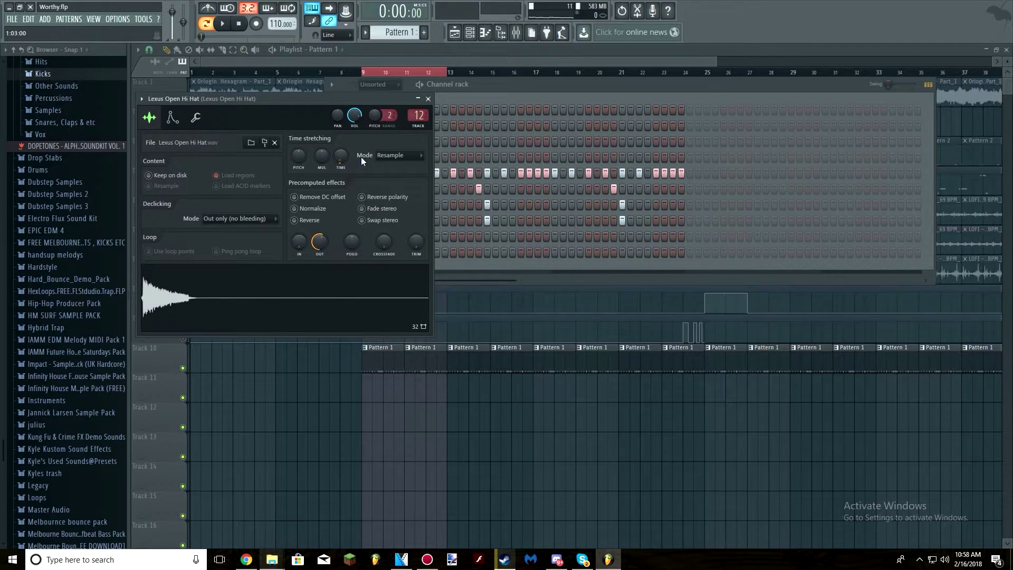
left_click(428, 99)
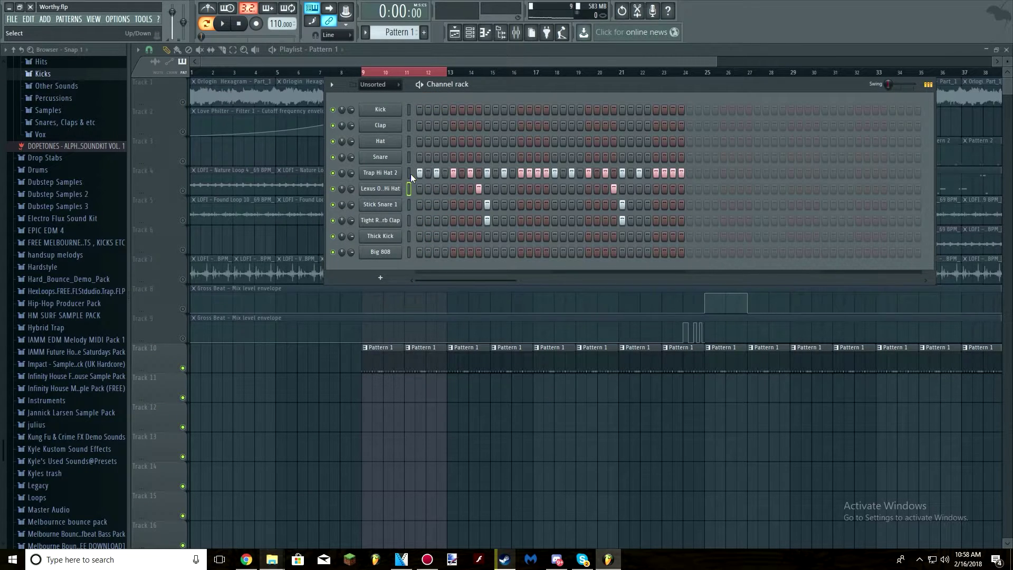
left_click(389, 175)
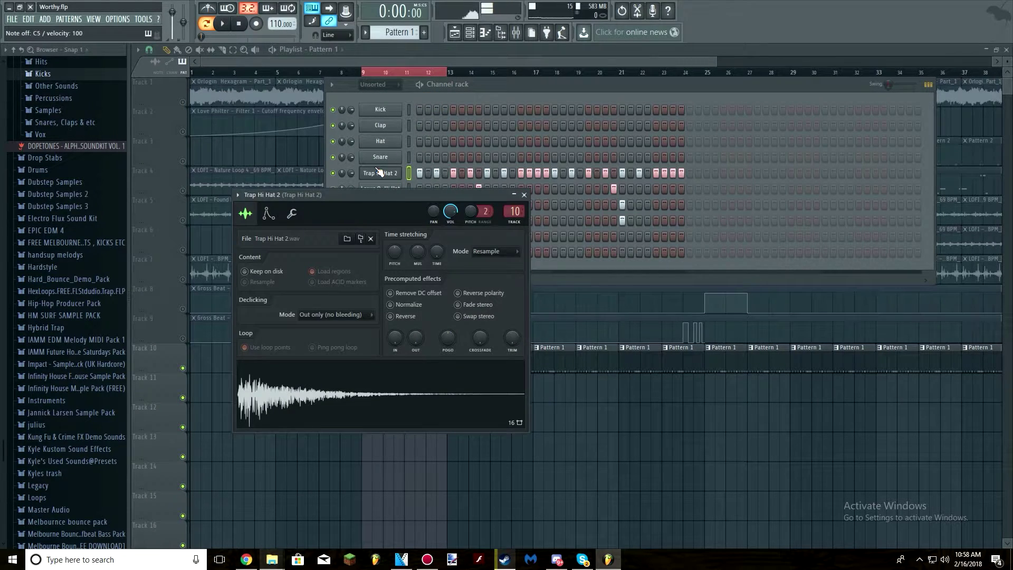
left_click(525, 194)
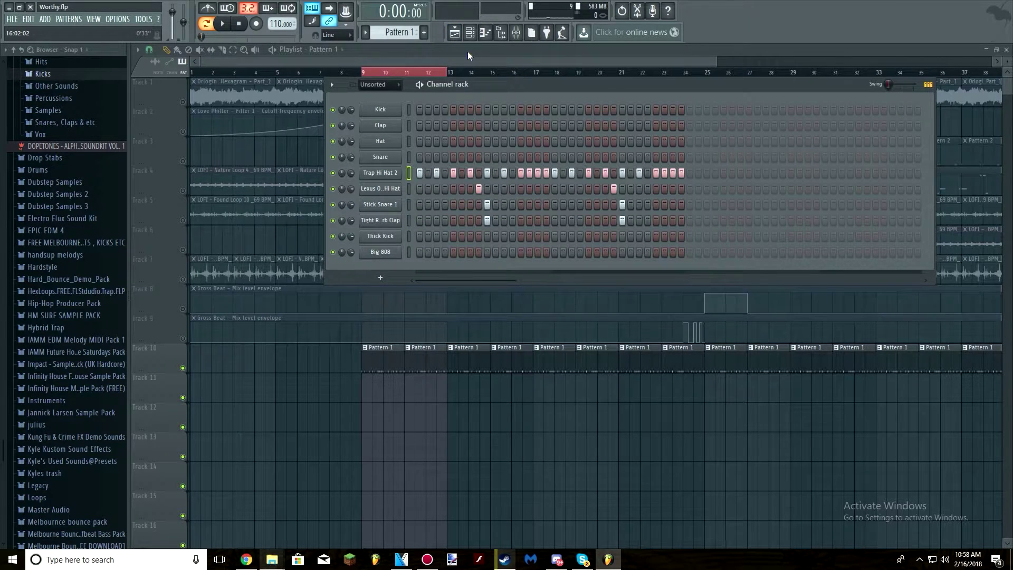
Select Pattern 3 in the playlist, switching the audible track from track 10 to track 4
left_click(462, 63)
left_click(423, 168)
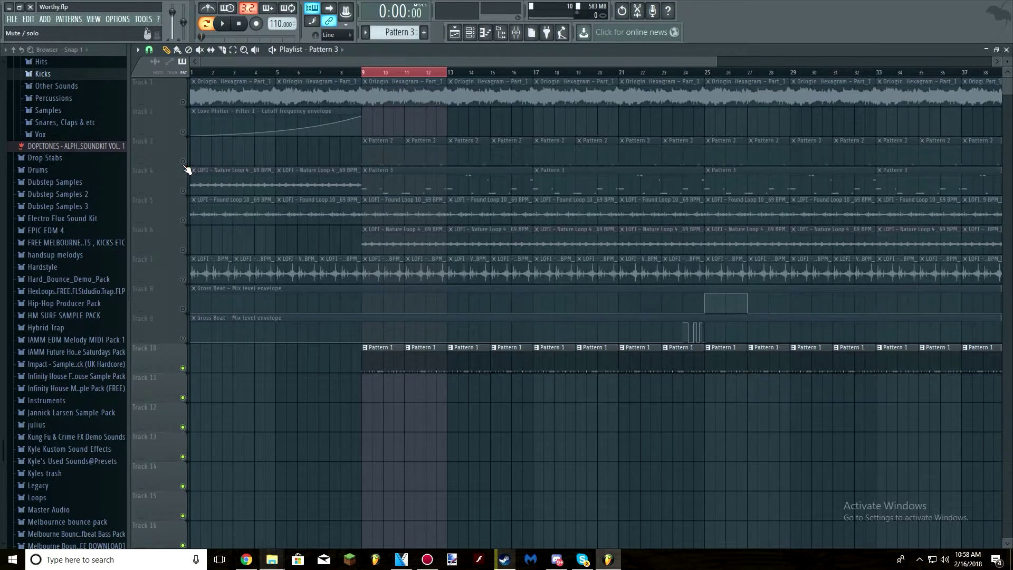
left_click(182, 368)
left_click(183, 191)
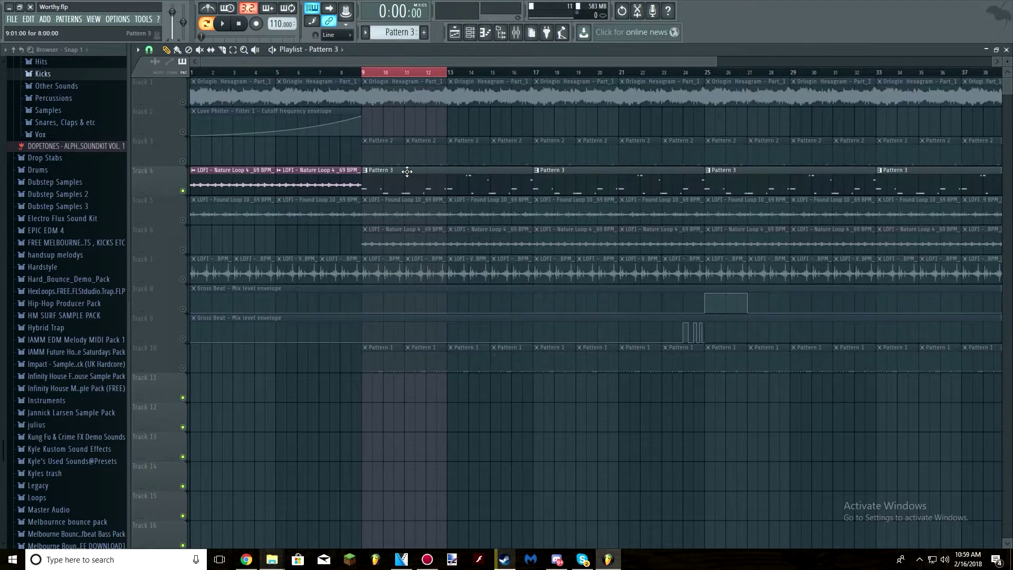
Examine Pattern 3's Big 808 notes in the piano roll and play the bass line
left_click(470, 32)
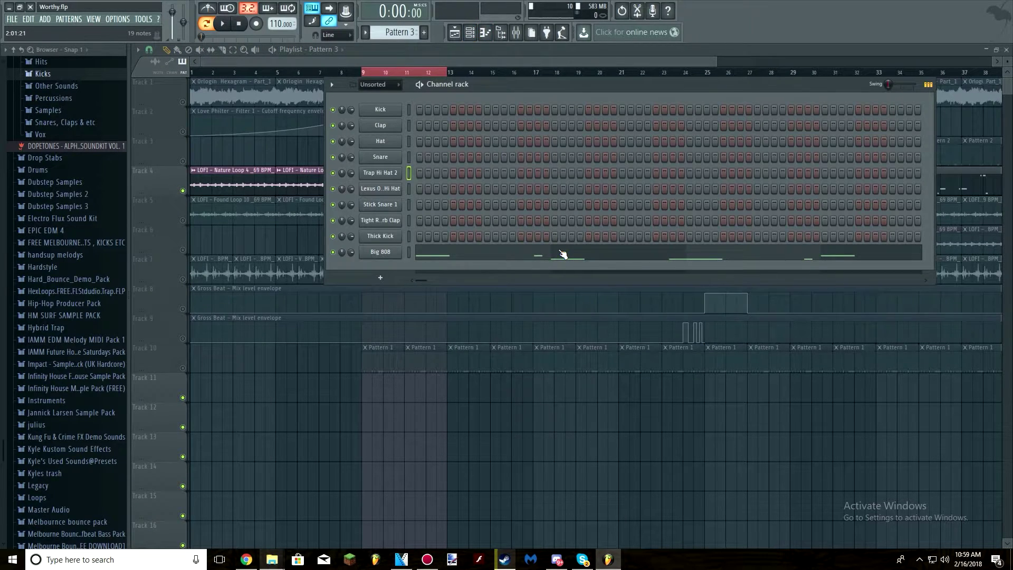
left_click(543, 260)
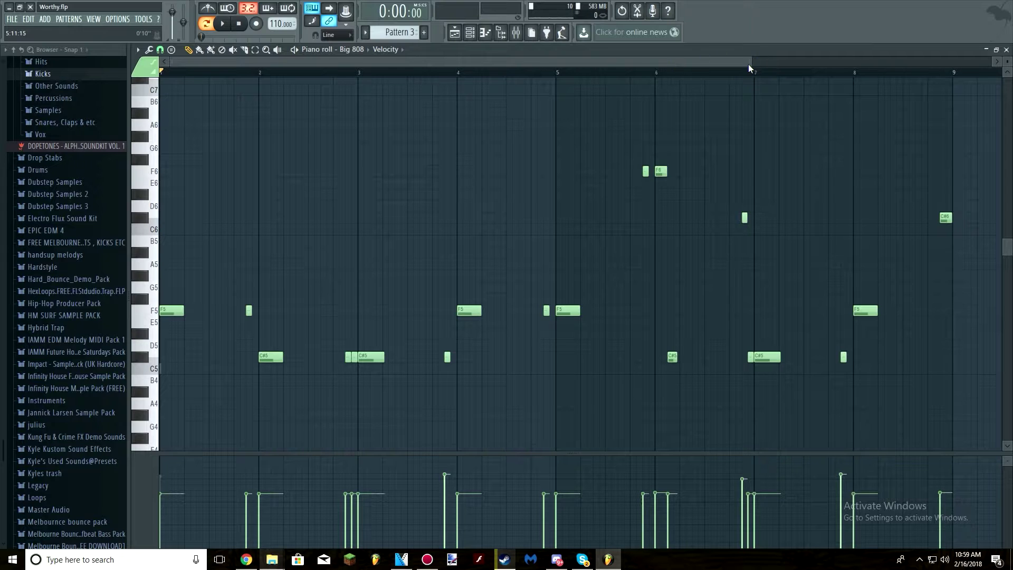
left_click_drag(748, 68, 889, 100)
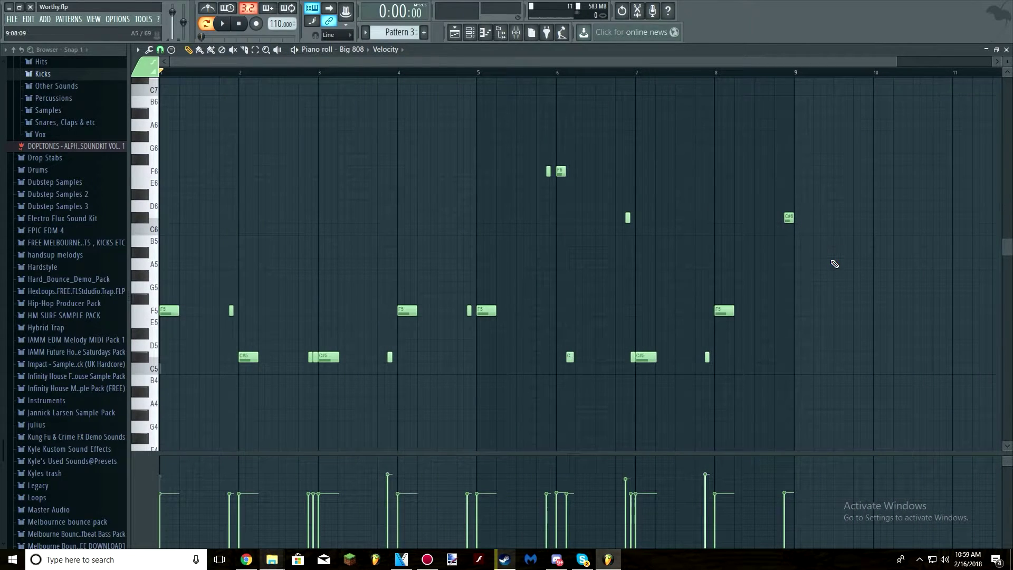
scroll(819, 262, "down", 4)
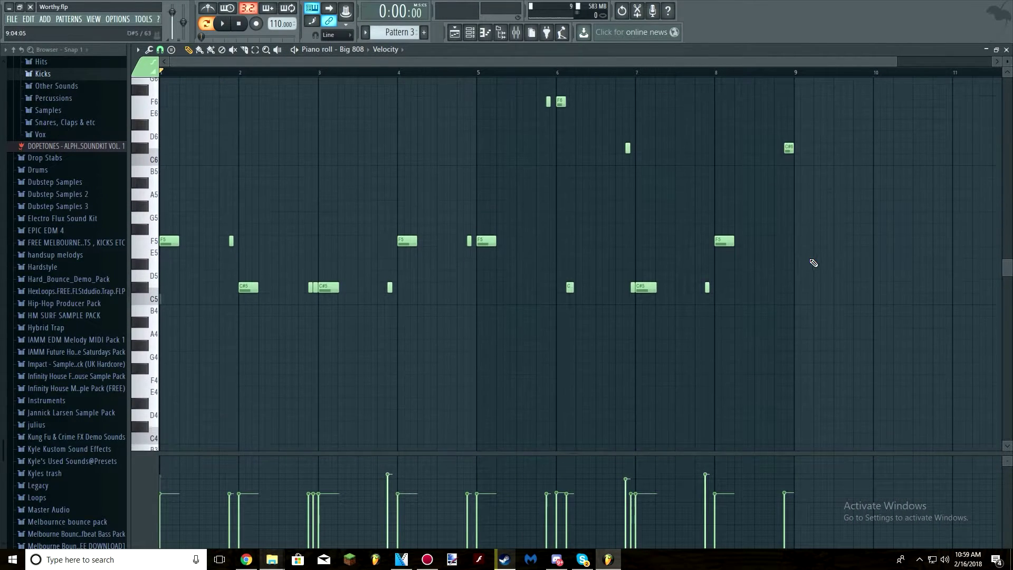
scroll(719, 269, "up", 2)
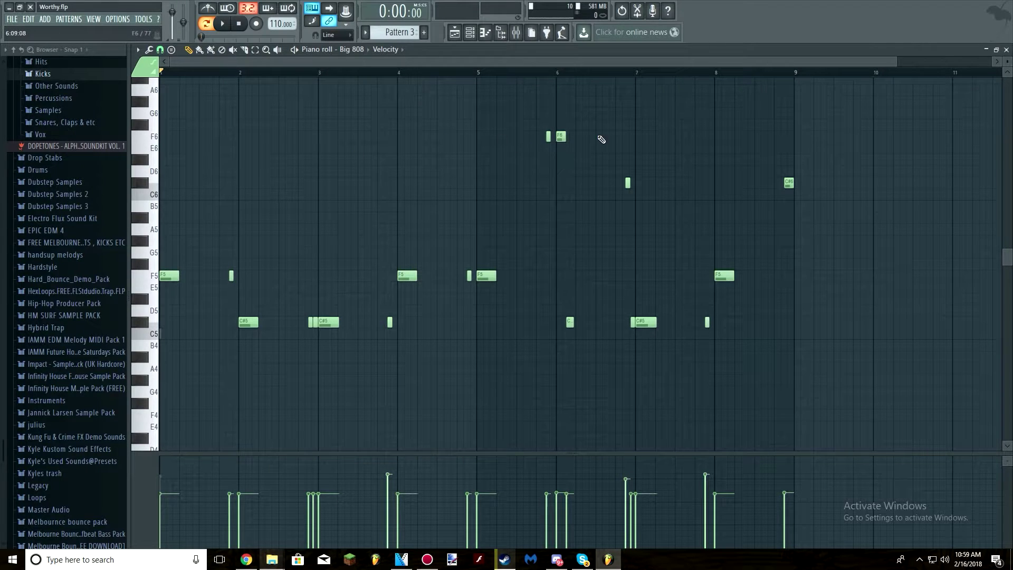
key("space")
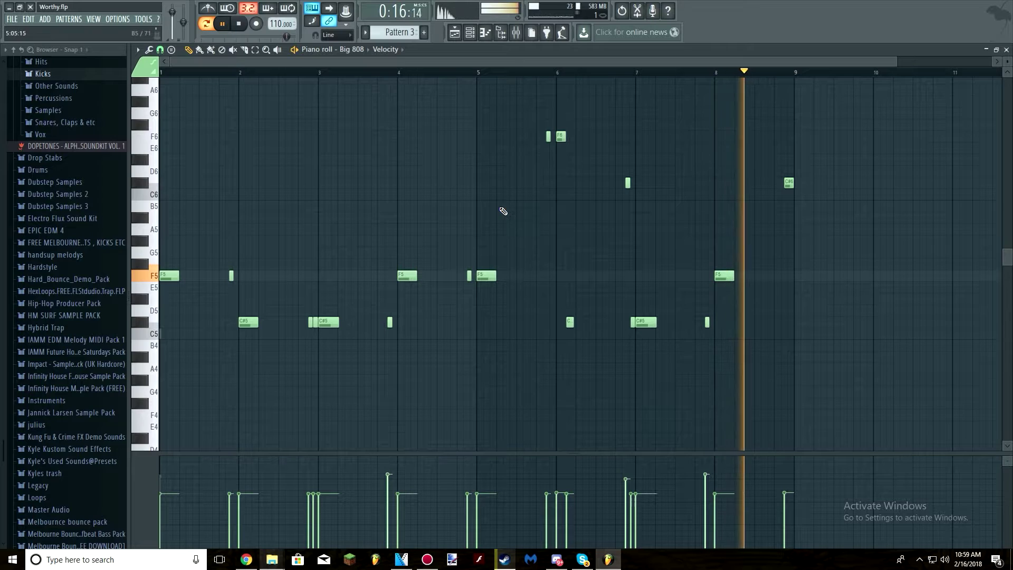
key("space")
Mute track 4 and unmute tracks 5 and 6 in the playlist, and open the LOFI - Found Loop 10 sample settings
key("F5")
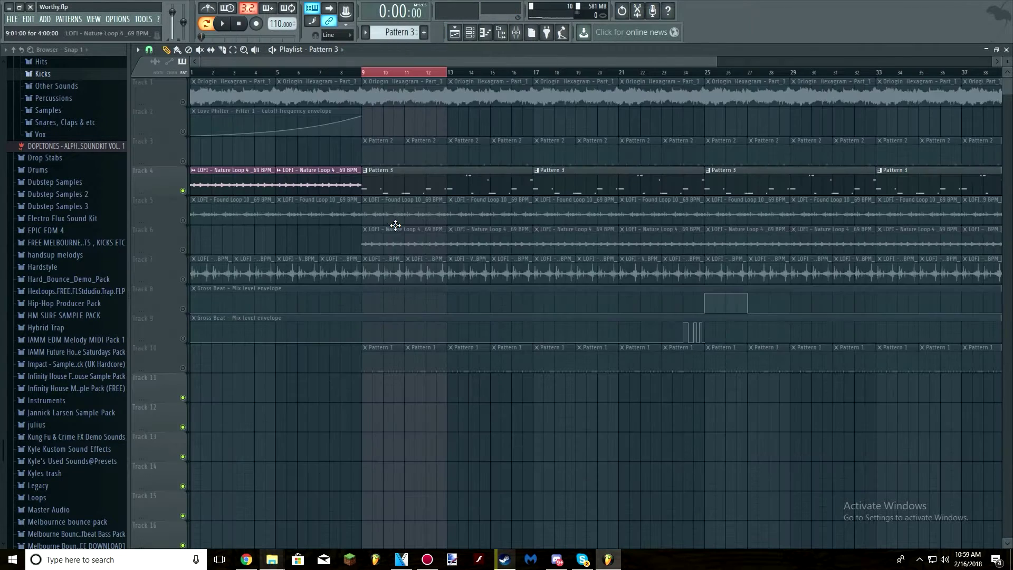
left_click(183, 221)
left_click(182, 191)
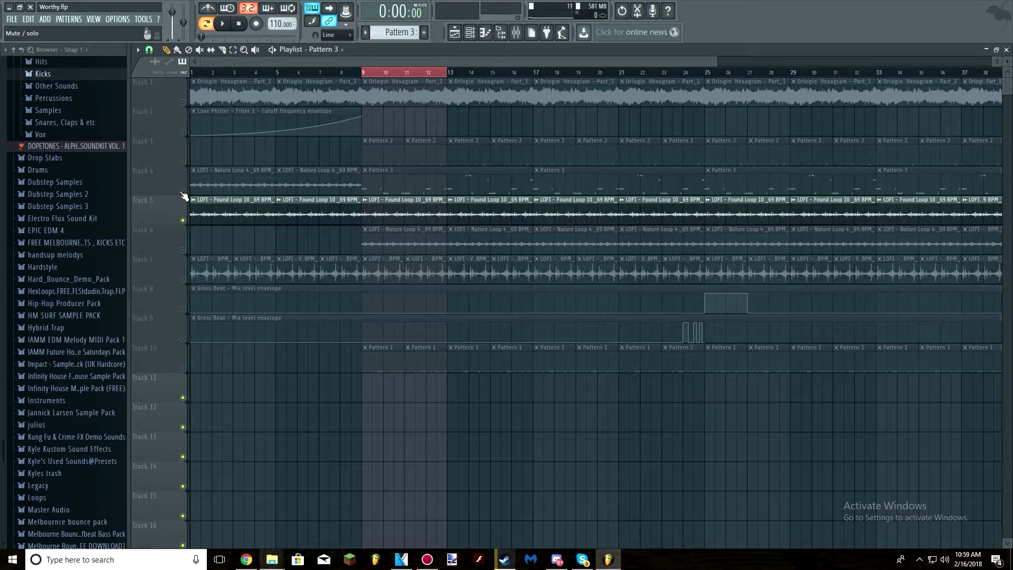
left_click(183, 249)
double_click(410, 210)
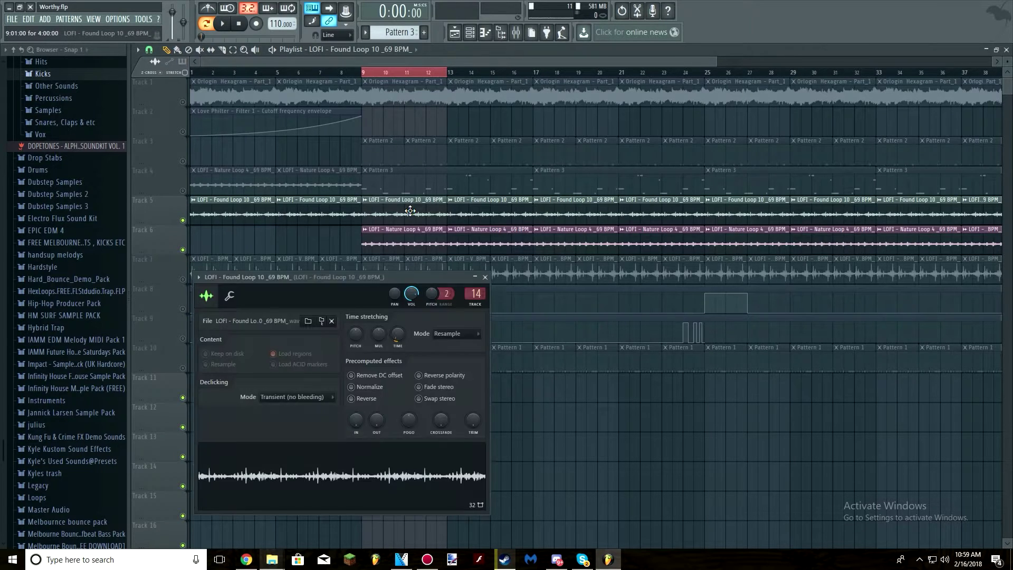
Review the LOFI - Found Loop 10 sample settings and find its Samplified - Lo-fi _ Chill pack in the browser
left_click_drag(335, 277, 421, 97)
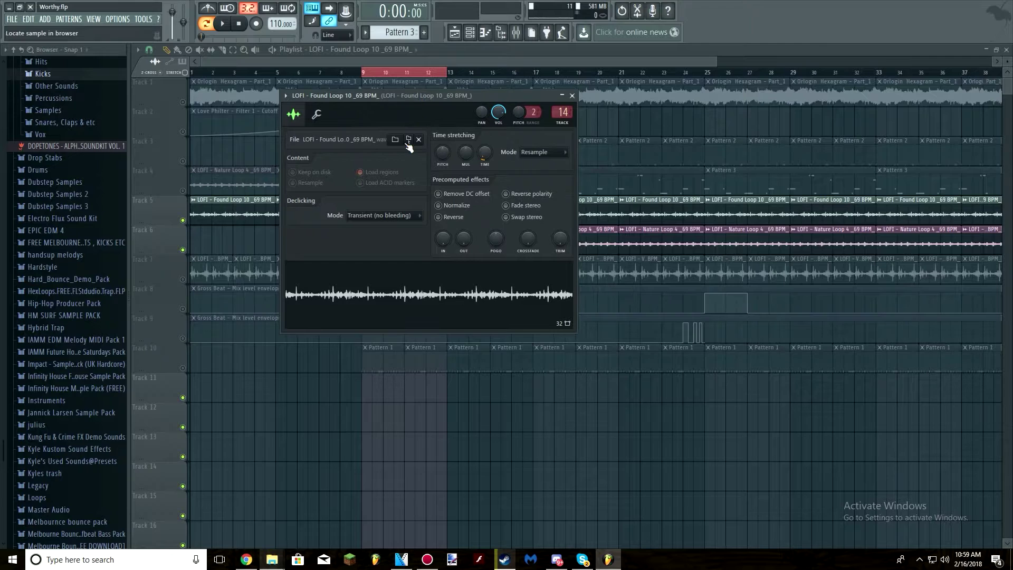
key("q")
scroll(32, 144, "up", 3)
scroll(46, 200, "down", 6)
scroll(46, 201, "down", 12)
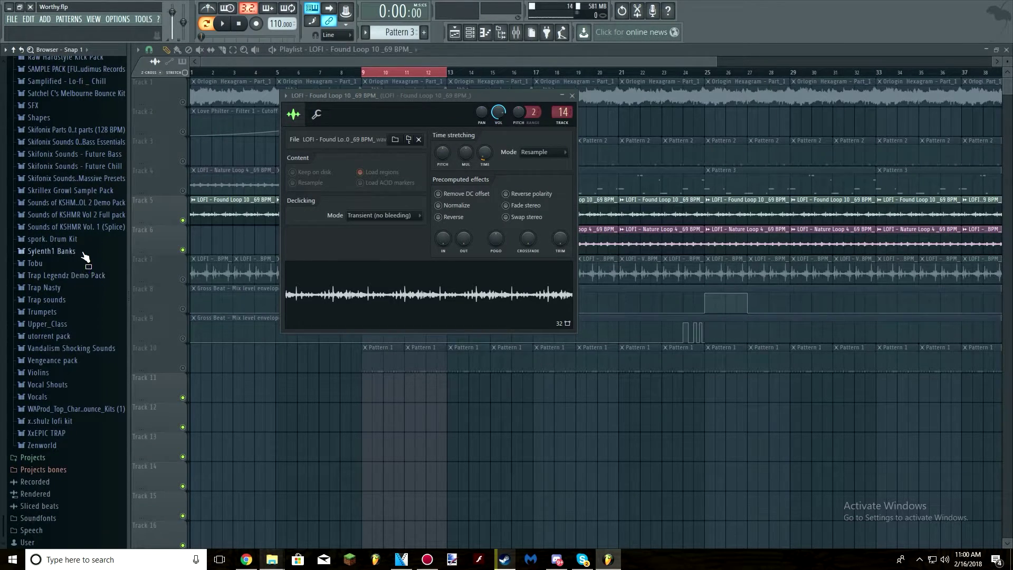
scroll(84, 258, "up", 2)
left_click(83, 149)
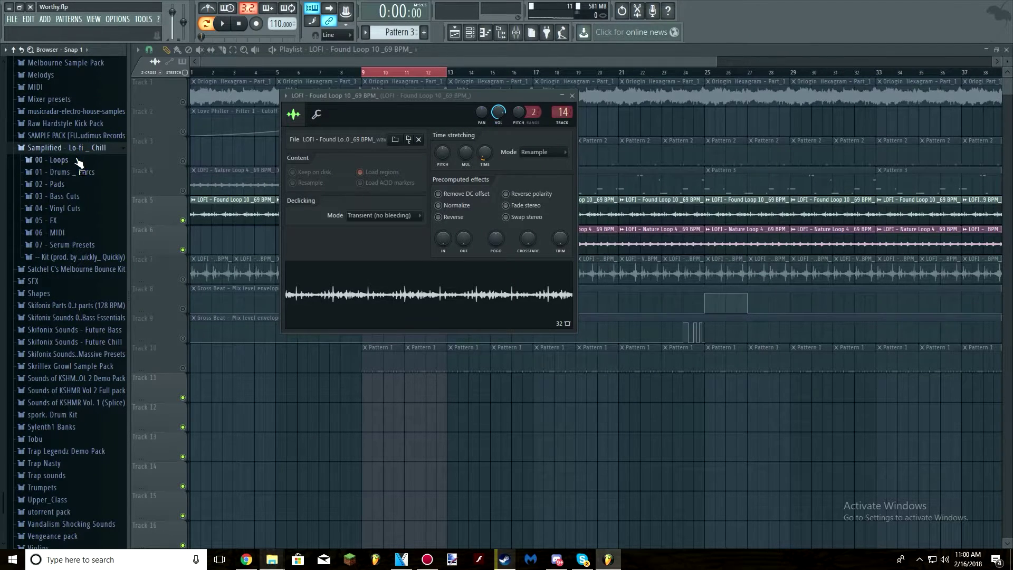
left_click_drag(76, 159, 63, 151)
left_click(93, 149)
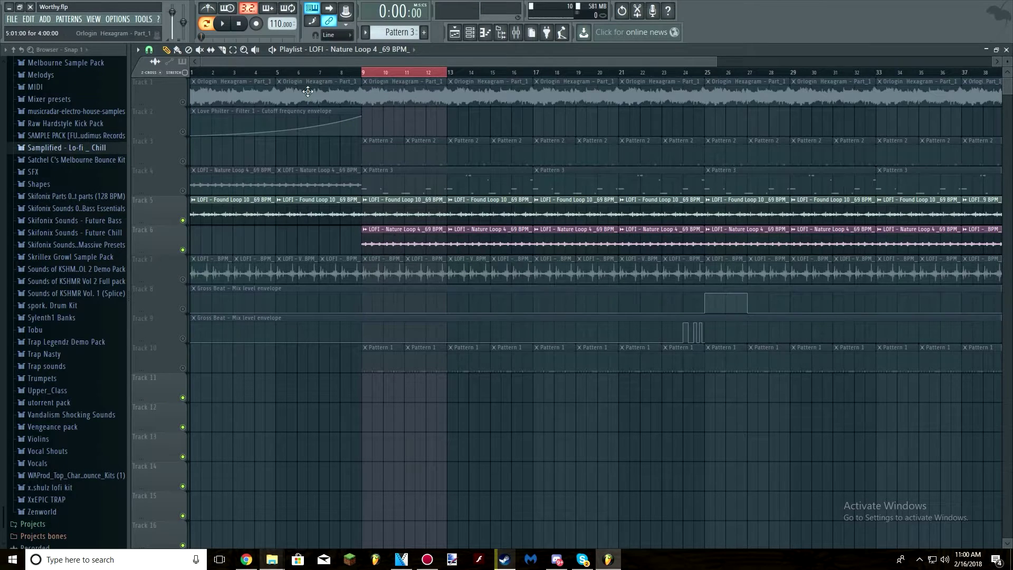
left_click(457, 34)
left_click(455, 33)
left_click(469, 33)
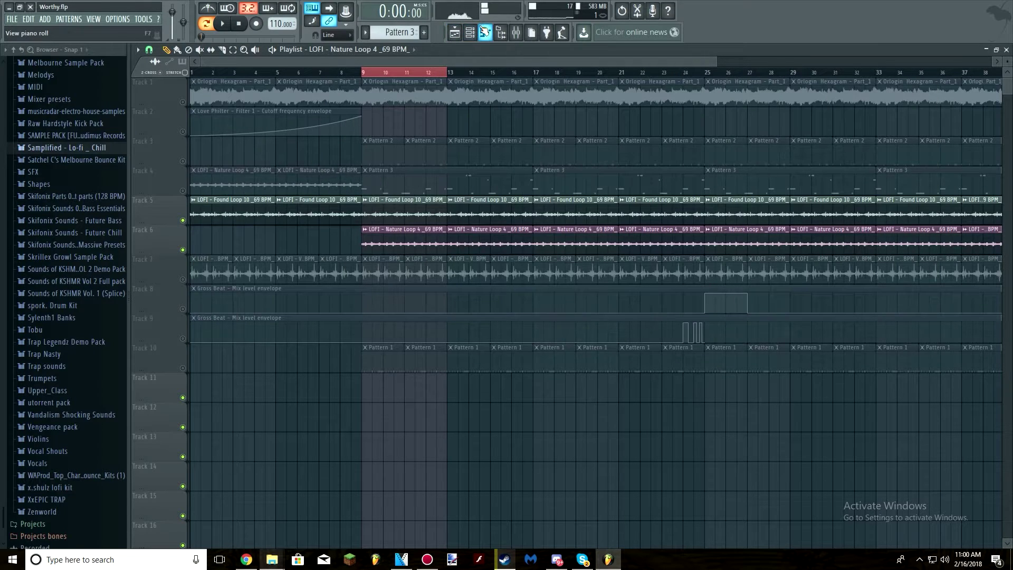
Switch playback to song mode, unmute tracks 1, 2, 4 and 7 in the playlist, and play the intro briefly
left_click(209, 23)
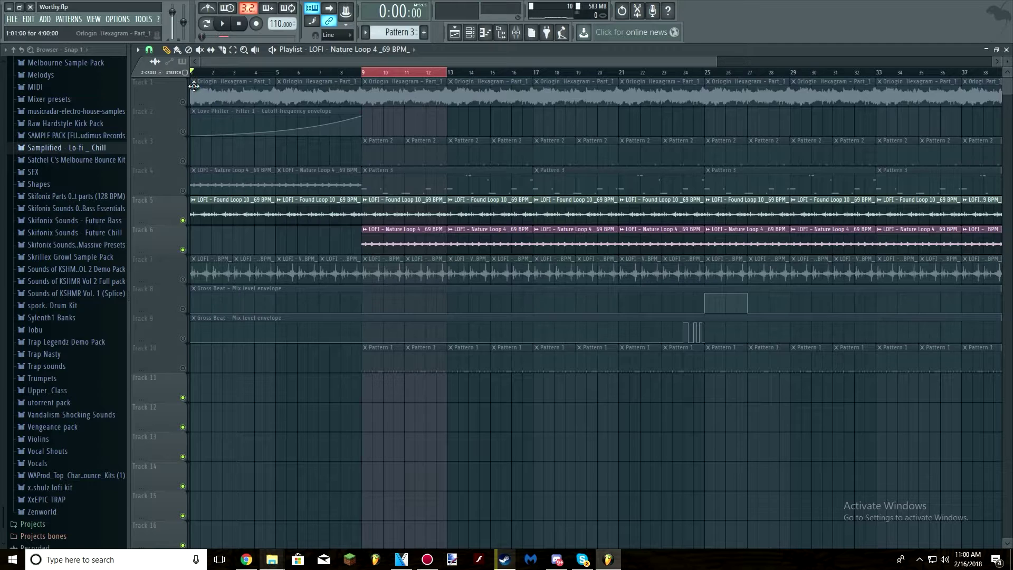
left_click(183, 101)
left_click(182, 131)
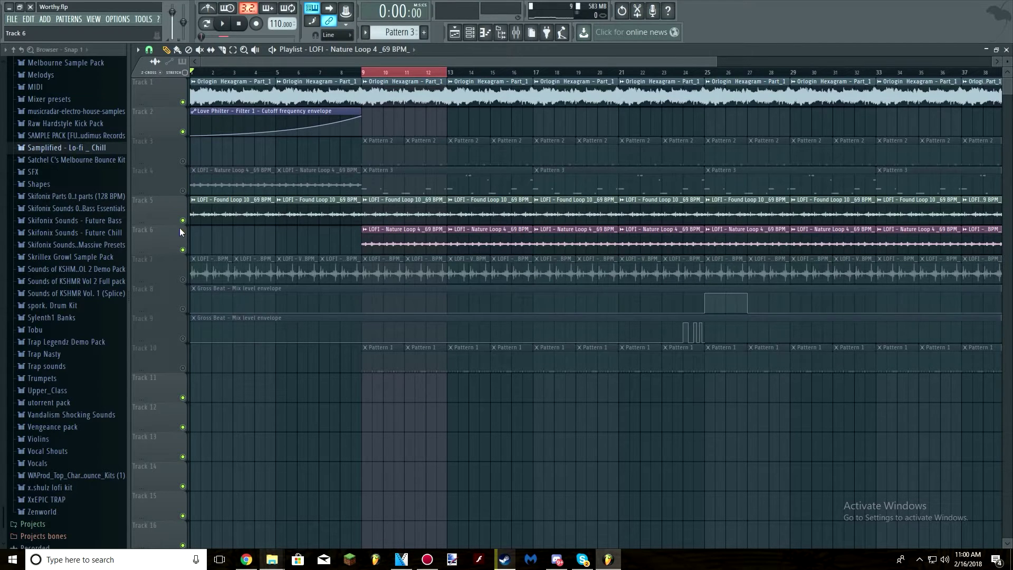
left_click(183, 191)
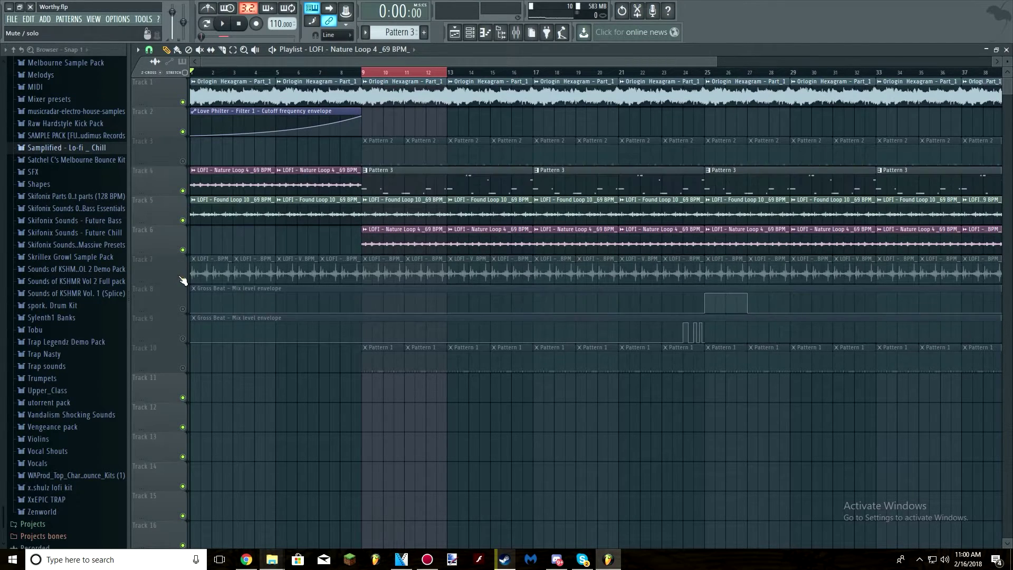
left_click(183, 279)
key("space")
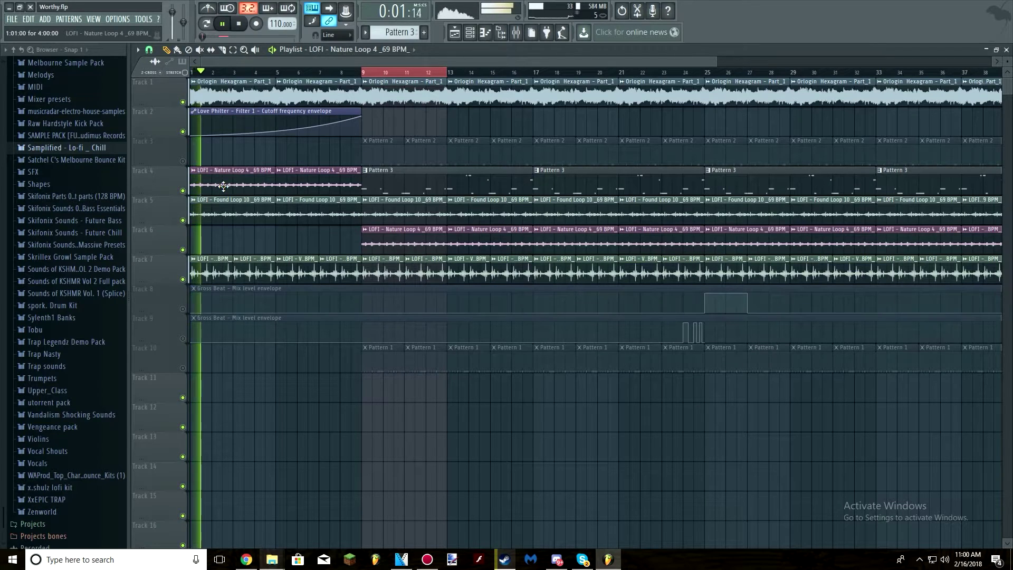
key("space")
Unmute the Gross Beat automation on tracks 8 and 9 and replay the start of the song
left_click(183, 308)
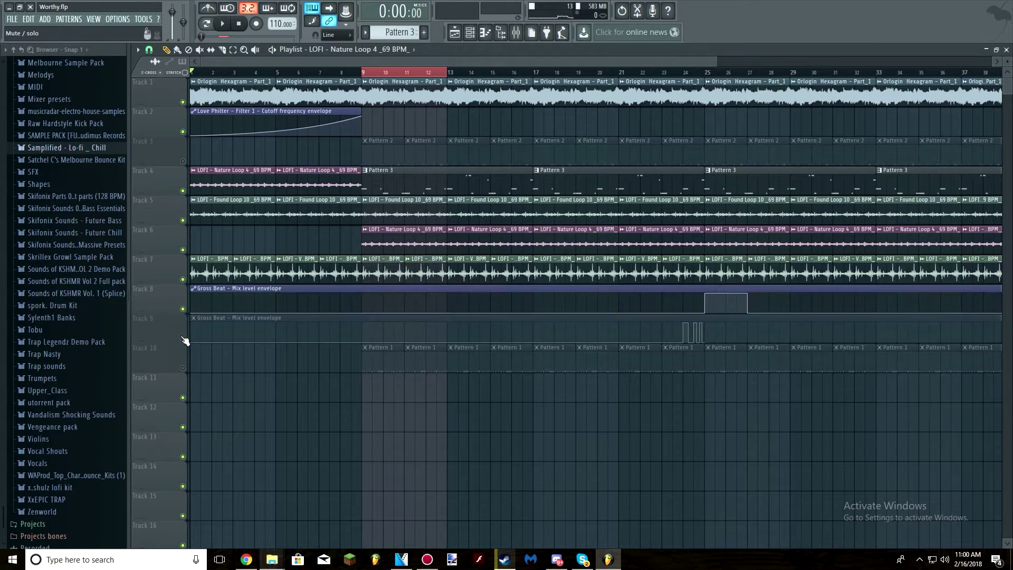
left_click(183, 339)
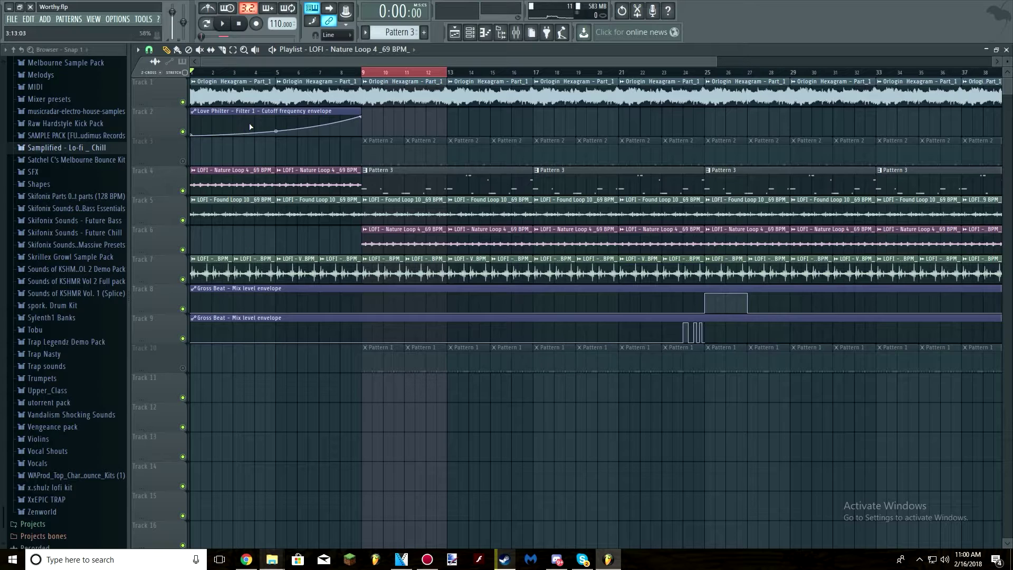
key("space")
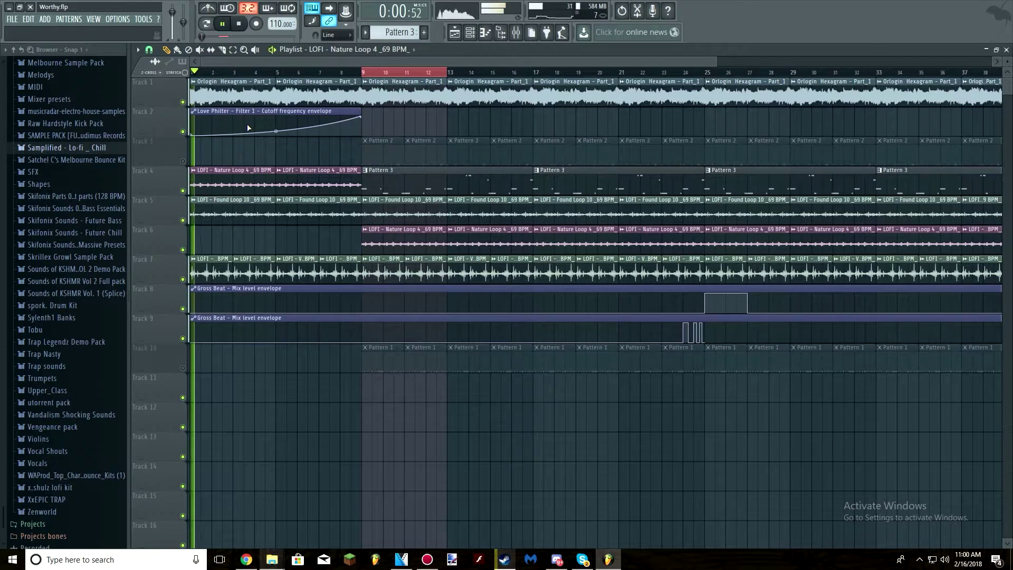
key("space")
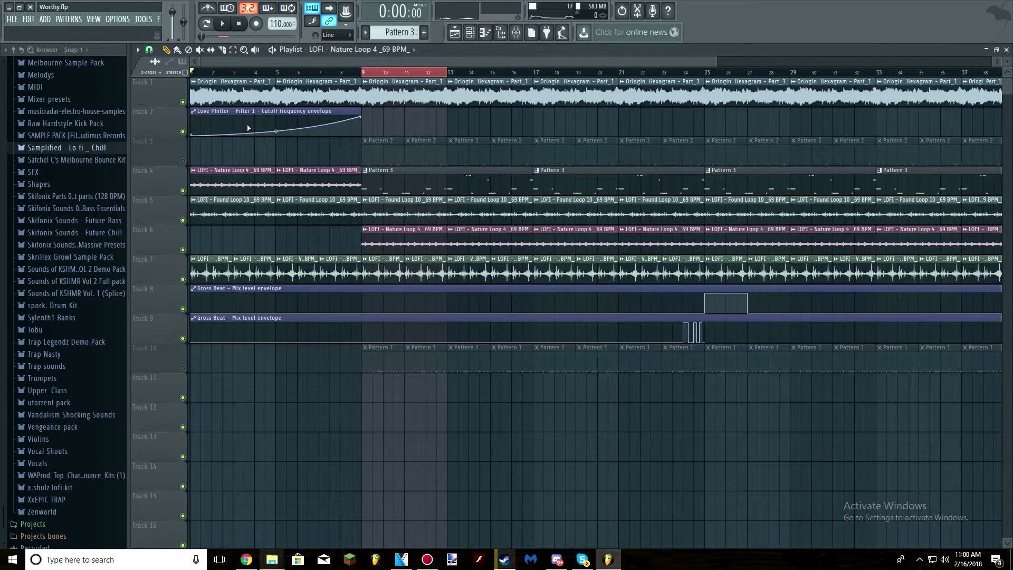
Mute tracks 4, 5 and 6 in the playlist
left_click(184, 190)
left_click(183, 220)
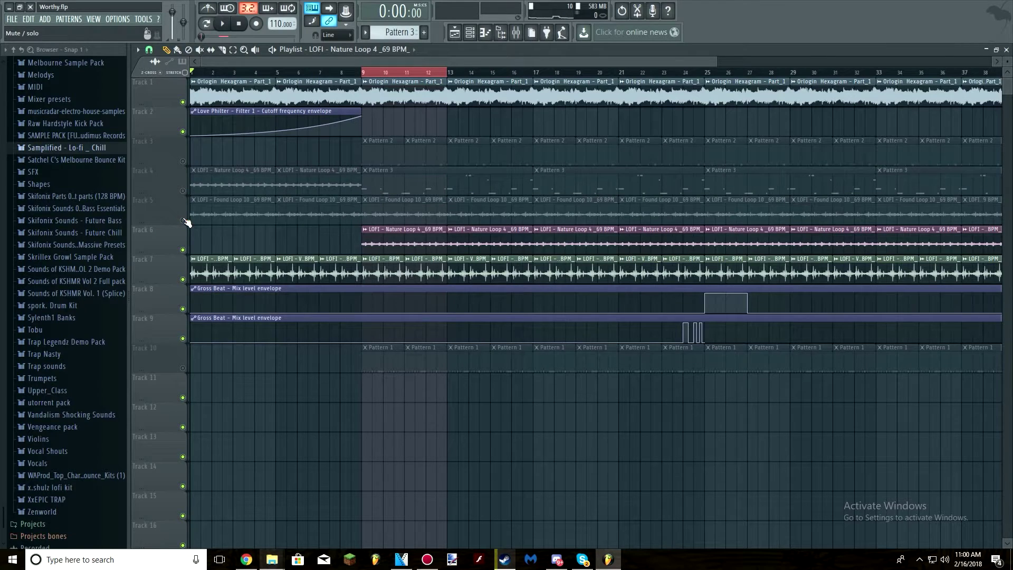
left_click(183, 250)
Examine the sample settings of the LOFI - Vinyl Noise Loop 4 clip on track 7
left_click(392, 273)
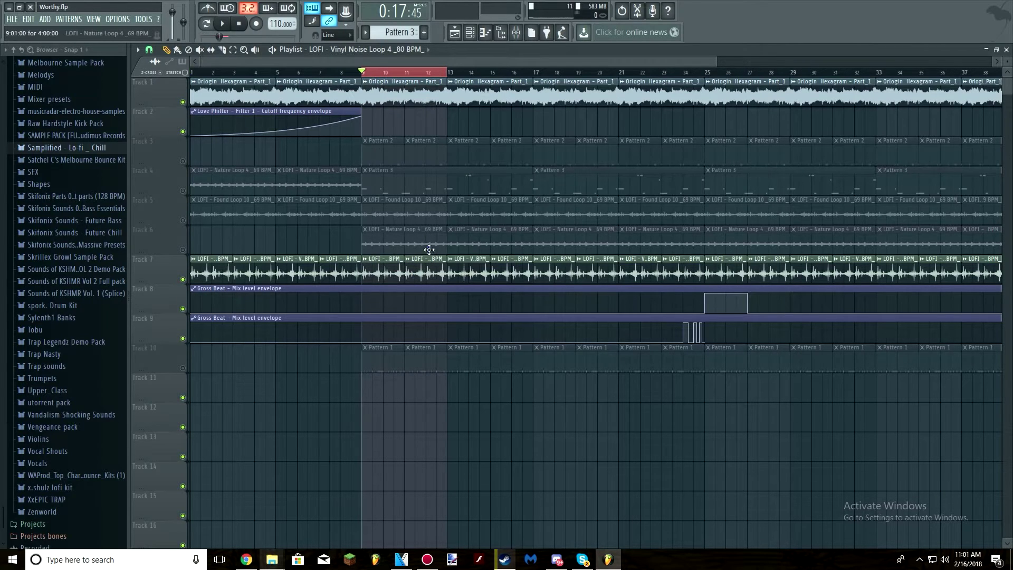
double_click(393, 269)
left_click_drag(468, 220, 465, 131)
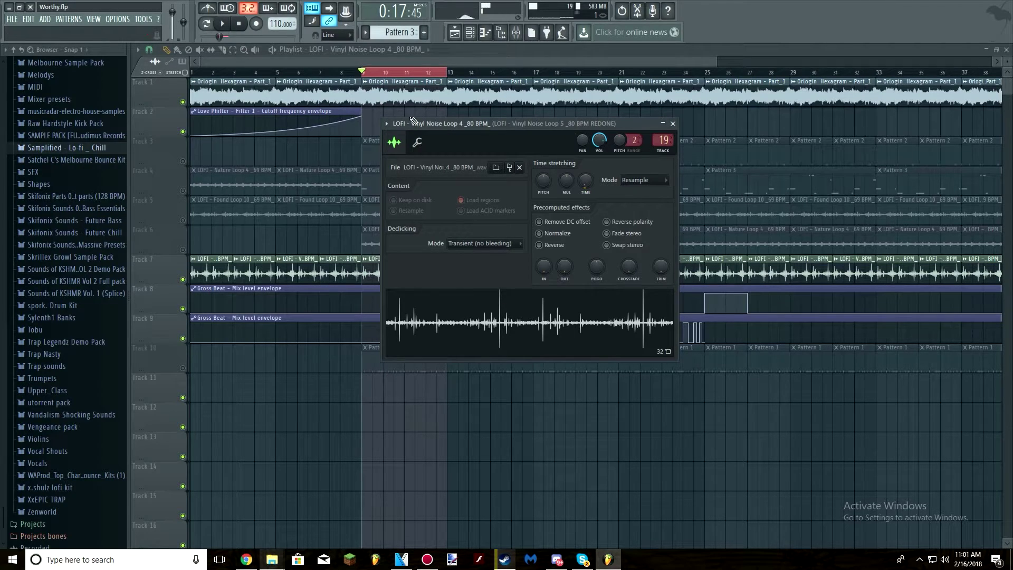
left_click(673, 124)
Clear the time selection over bars 9 to 12 in the playlist
left_click_drag(719, 63, 403, 73)
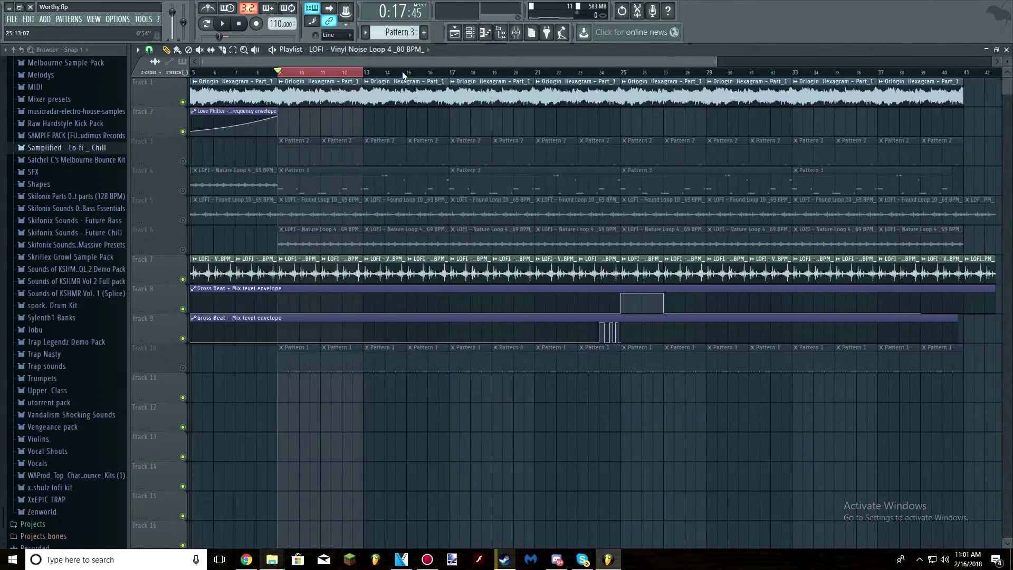
left_click_drag(715, 62, 993, 138)
left_click(321, 71)
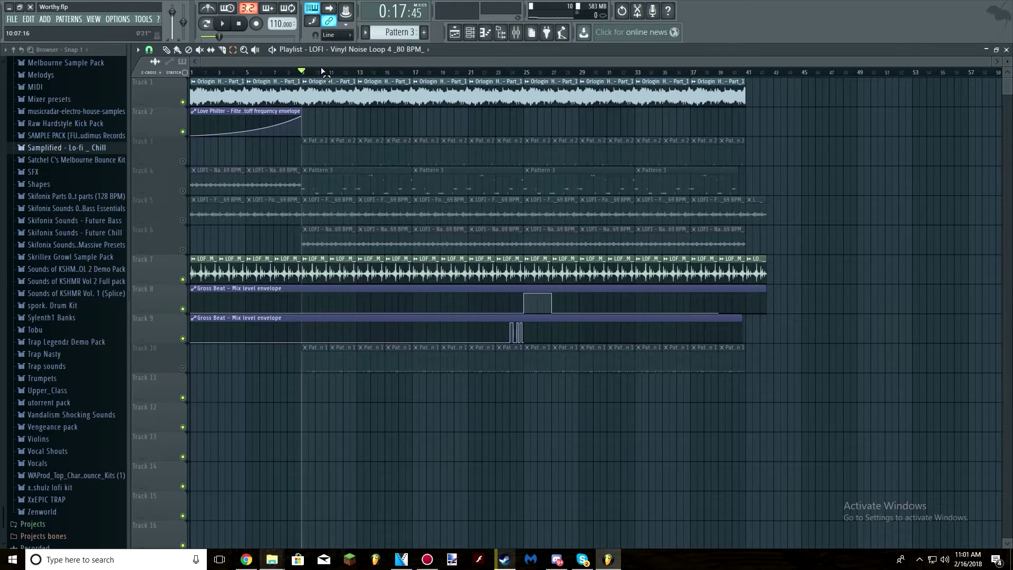
Inspect the effects on the Lexus Open Hi Hat mixer track and the effect choices for its second slot
left_click(516, 33)
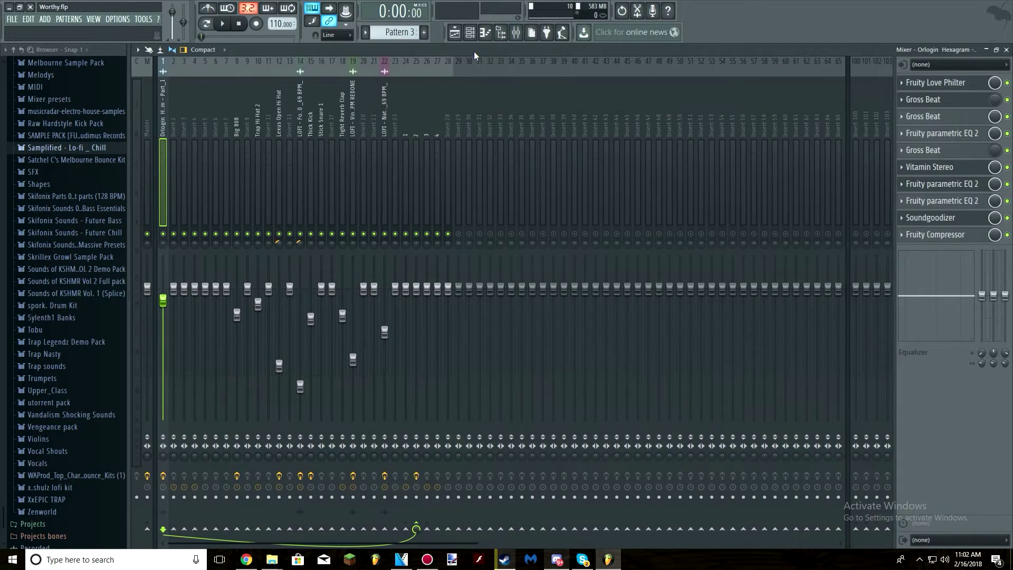
left_click(278, 127)
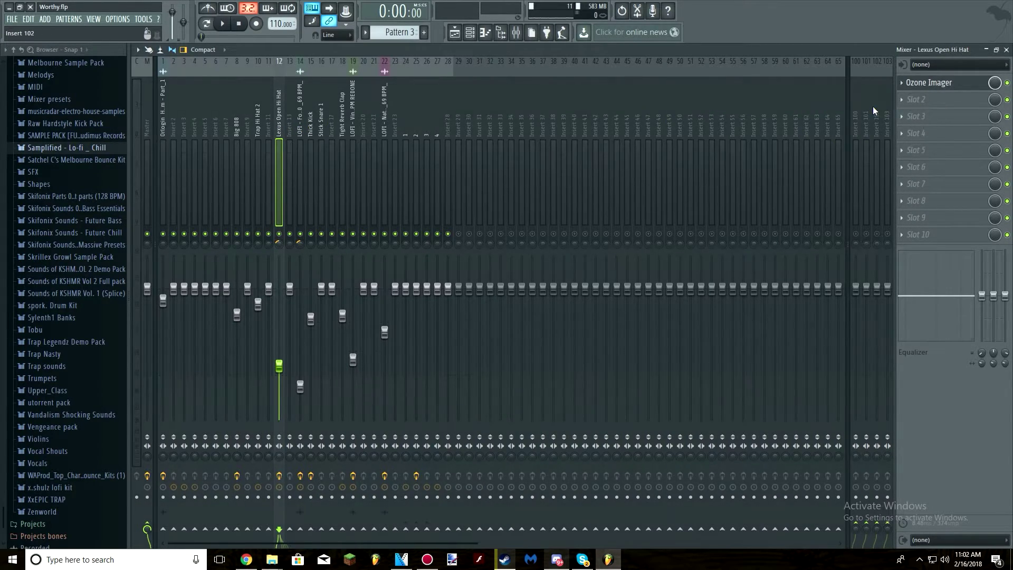
left_click(927, 105)
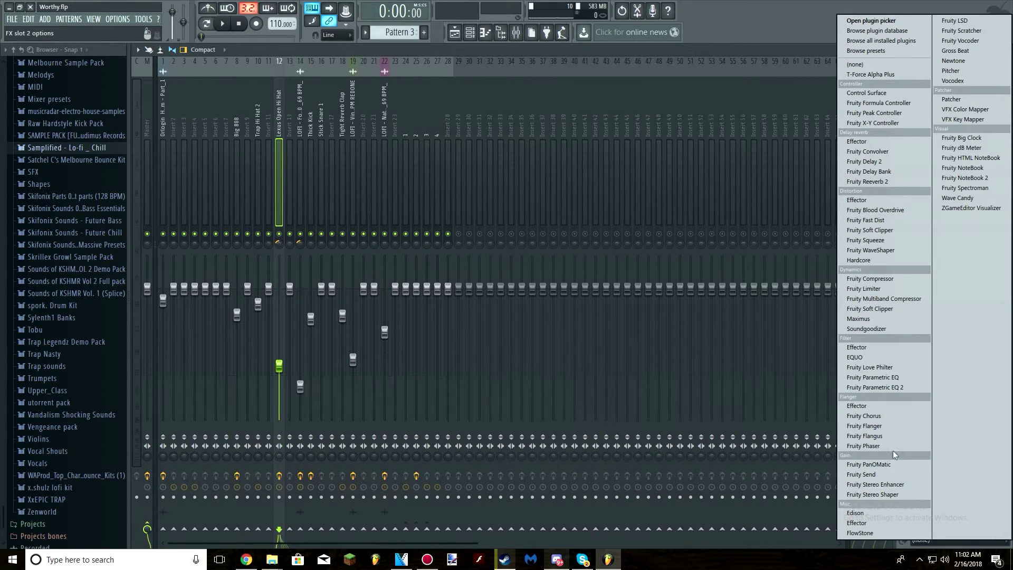
left_click(494, 48)
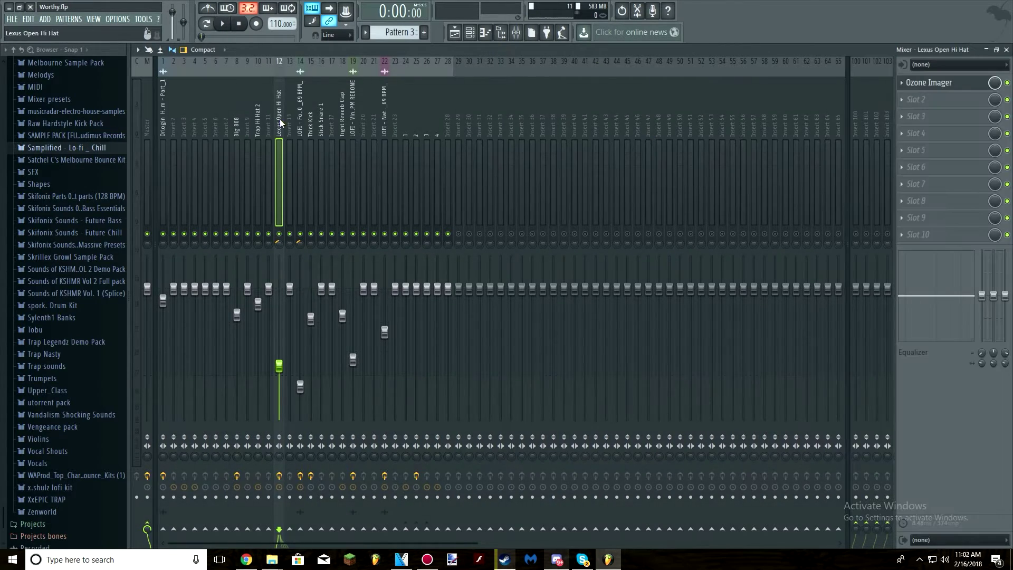
Unmute the remaining playlist tracks and open Pattern 1 from the playlist in the channel rack
left_click(470, 32)
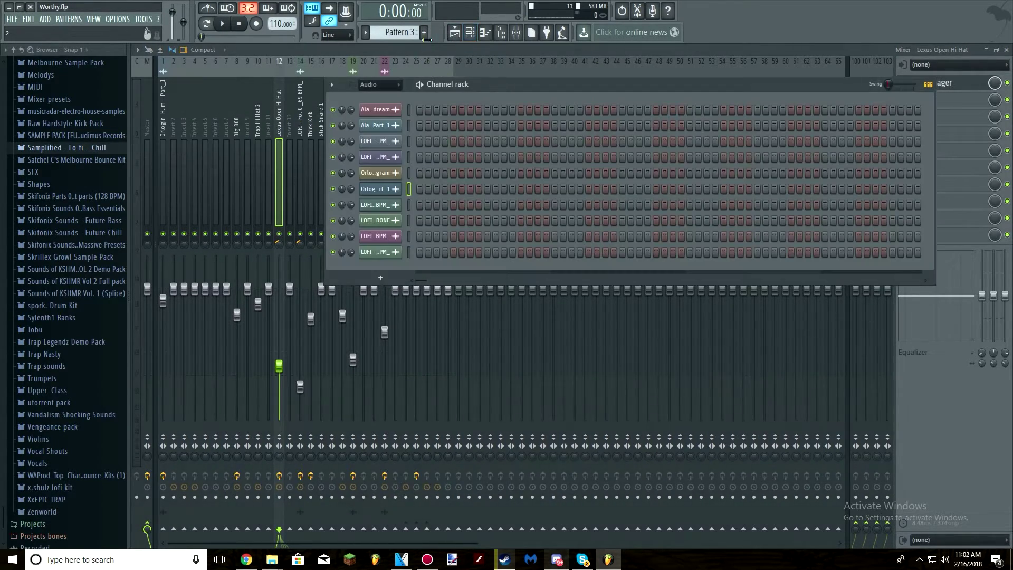
left_click(454, 32)
left_click(419, 164)
double_click(425, 353)
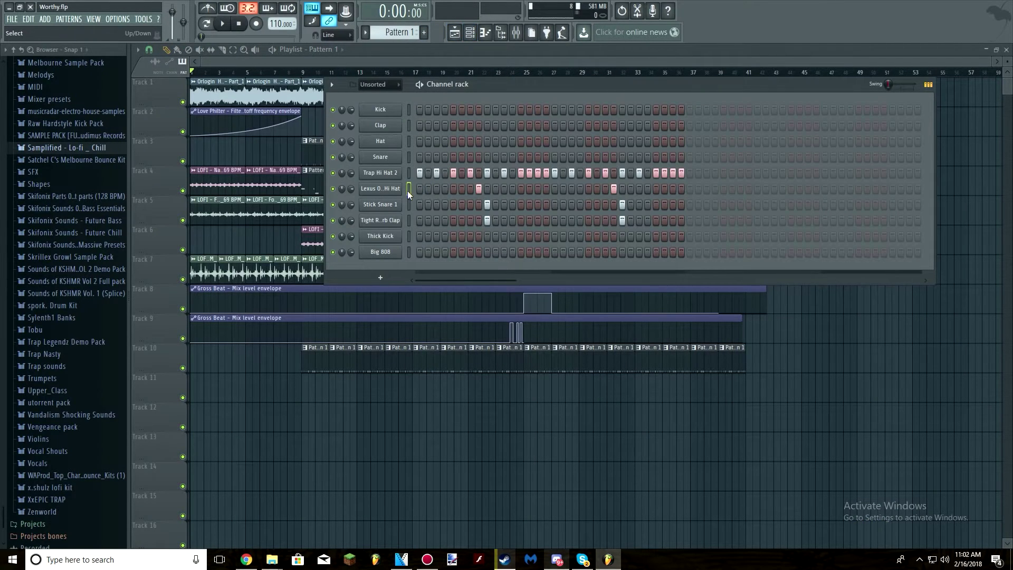
Examine the Fruity parametric EQ 2 curve on the LOFI - Vinyl Noise Loop mixer track
left_click(517, 32)
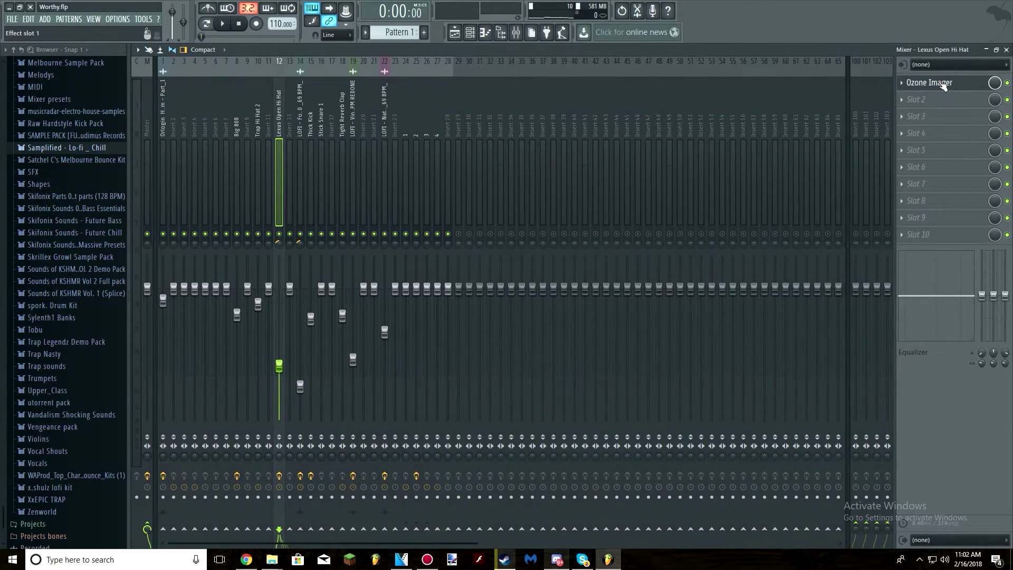
left_click(353, 111)
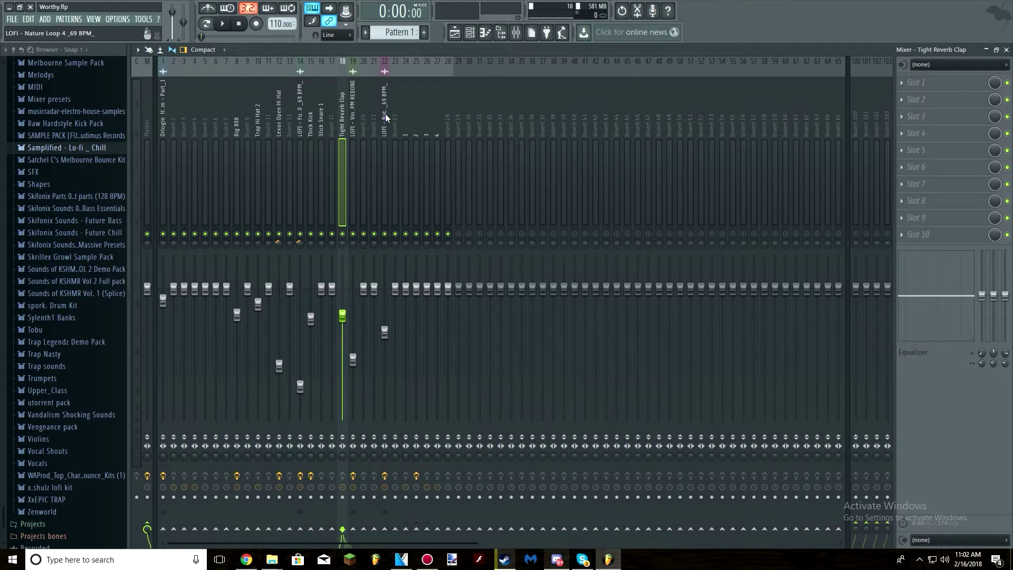
left_click(963, 80)
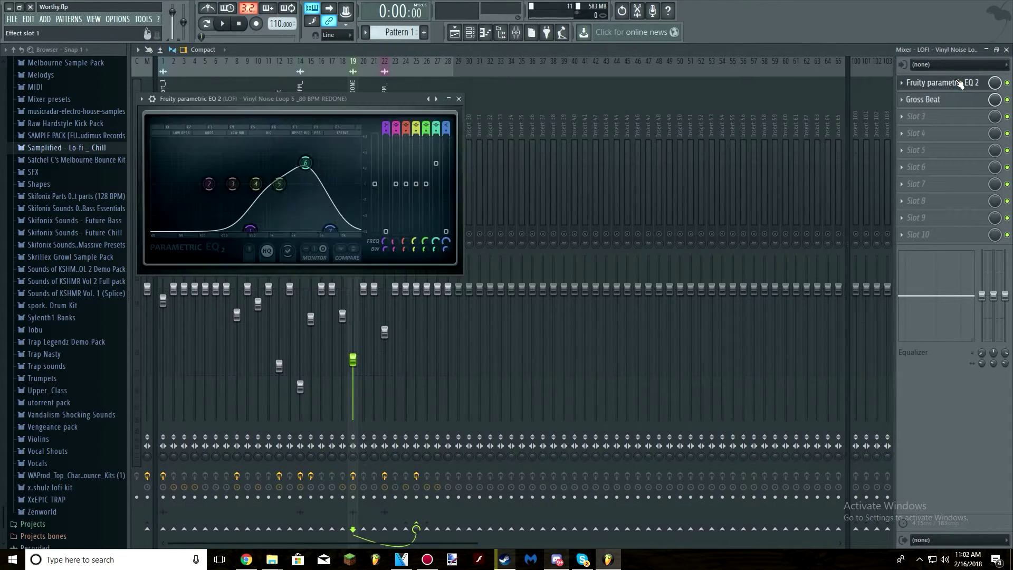
left_click(458, 99)
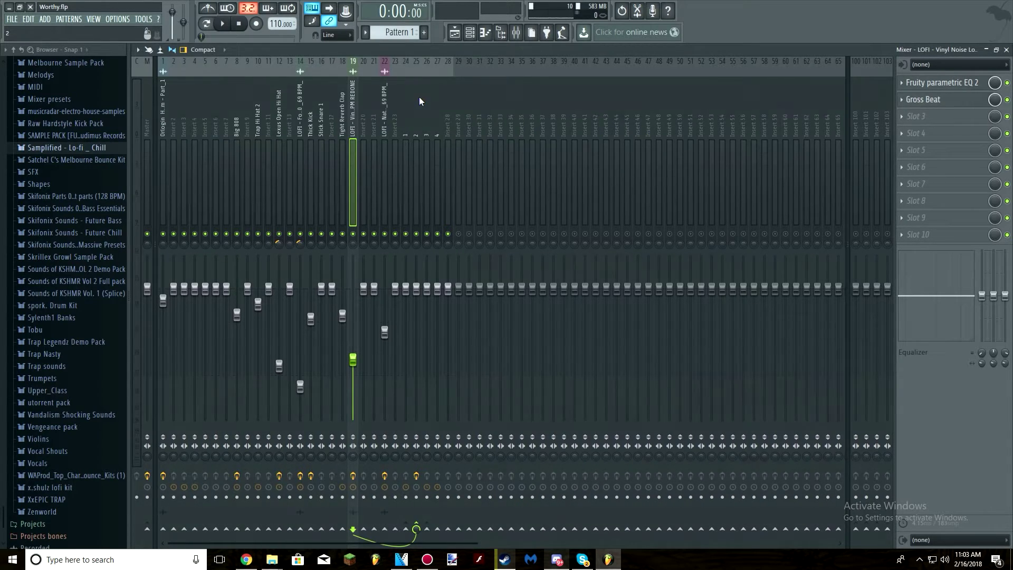
left_click(964, 82)
left_click_drag(306, 170, 308, 162)
left_click(458, 99)
Inspect the two Fruity Limiters on the mixer send track named 2
left_click(417, 132)
left_click(431, 121)
left_click(421, 122)
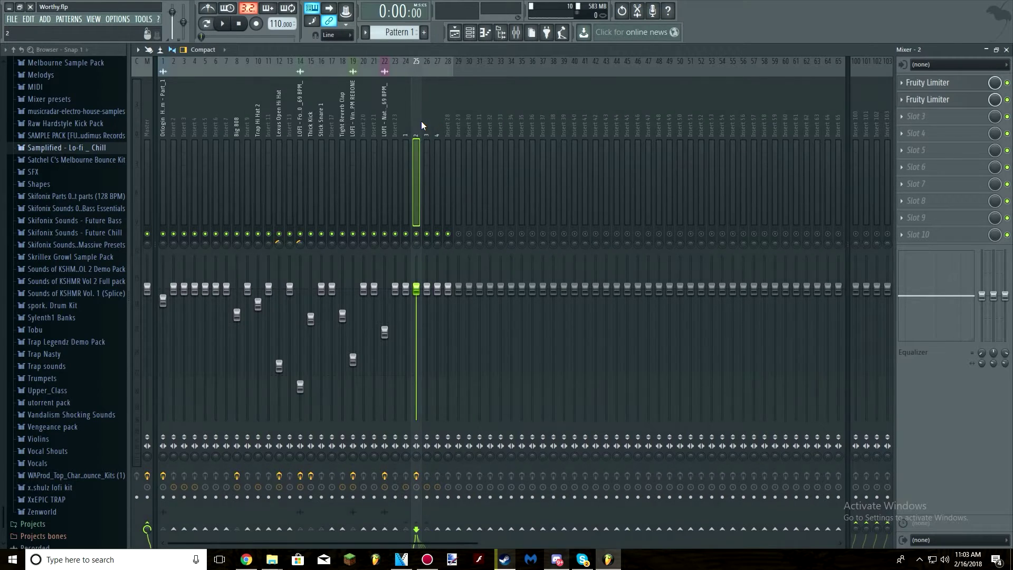
left_click(943, 84)
left_click(484, 152)
left_click(927, 100)
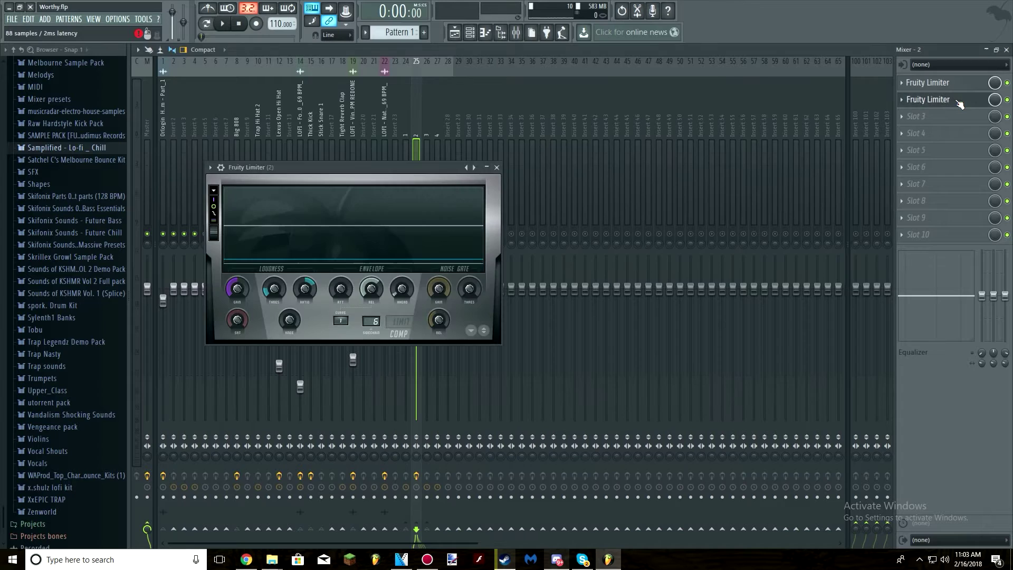
left_click(496, 168)
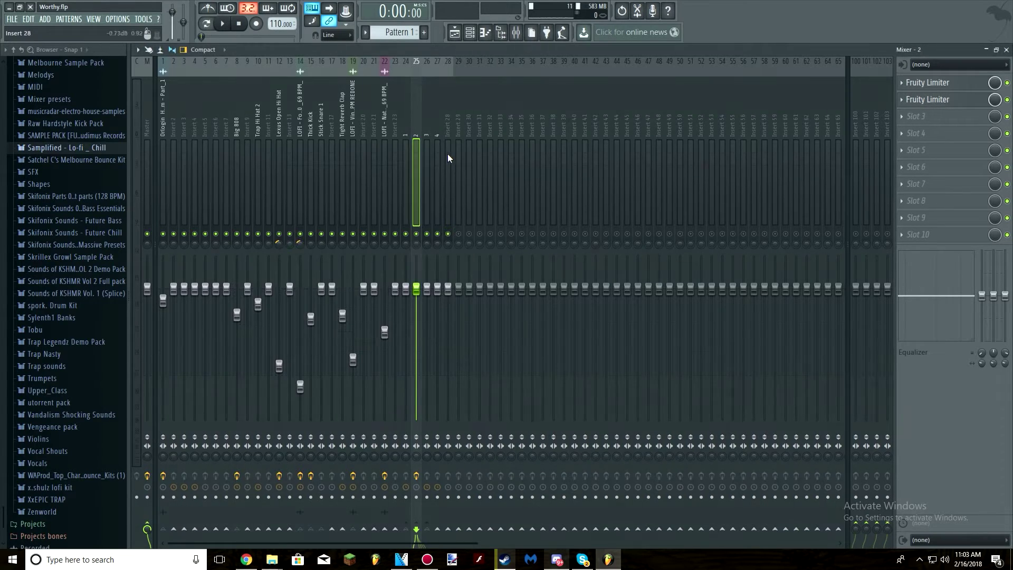
Examine the Fruity Compressor settings on the Big 808 mixer track
left_click(239, 127)
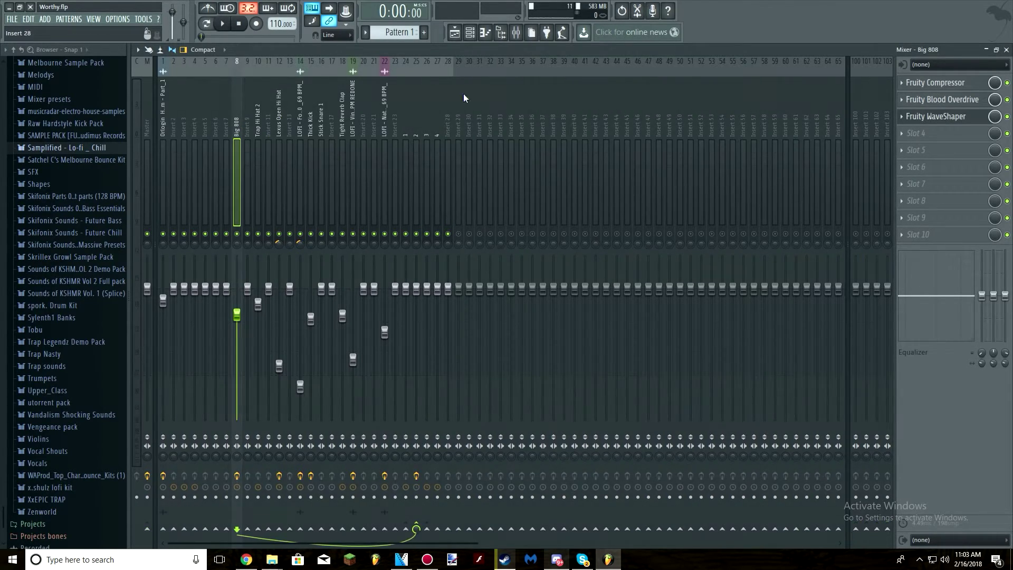
left_click(934, 83)
left_click_drag(356, 135, 685, 129)
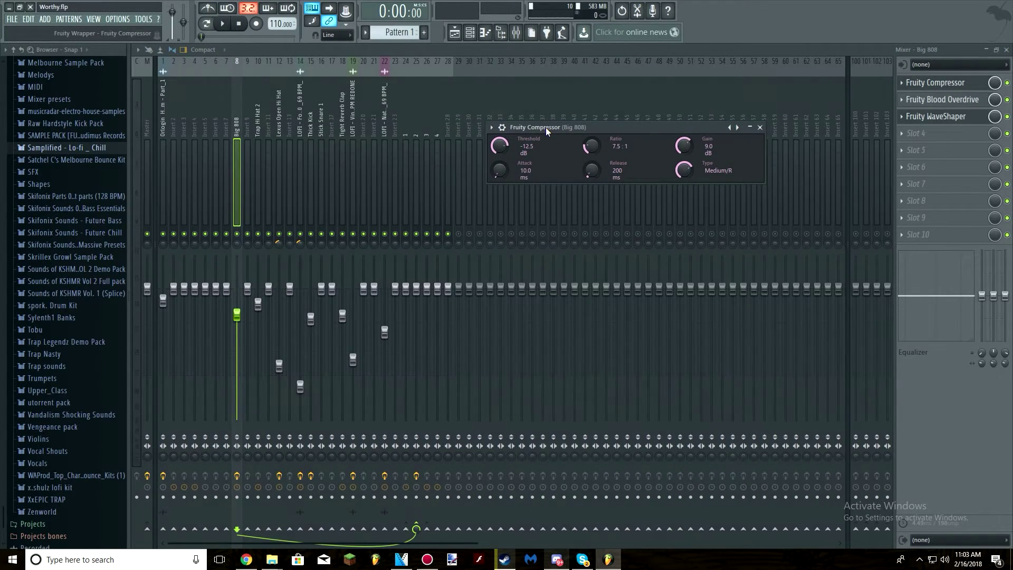
left_click(480, 129)
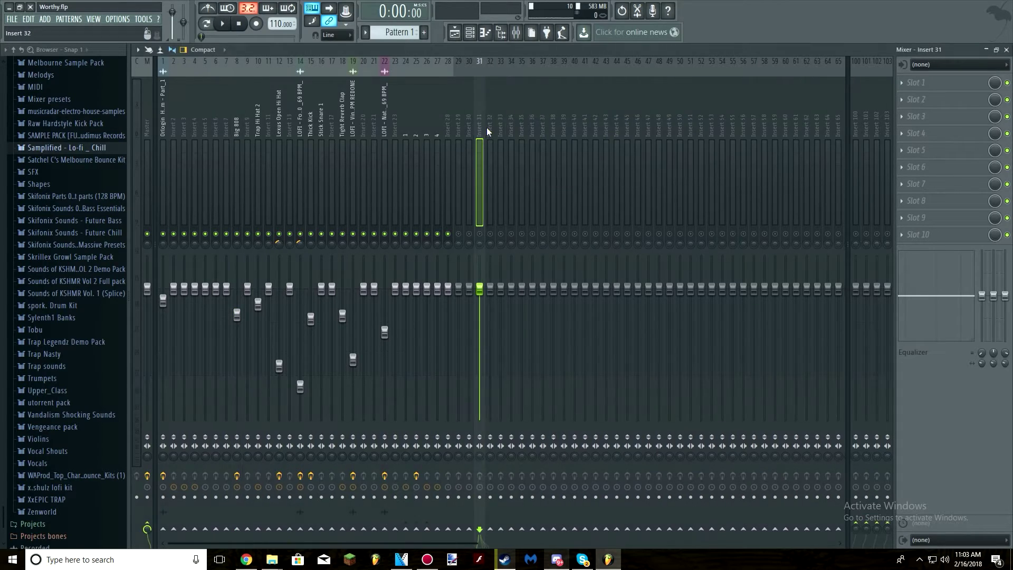
left_click(237, 117)
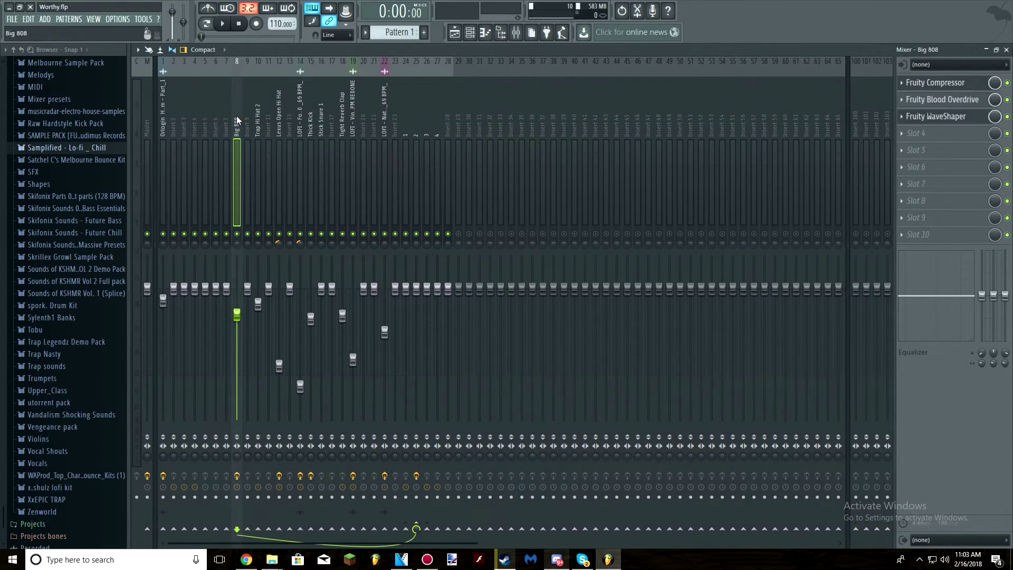
left_click(937, 84)
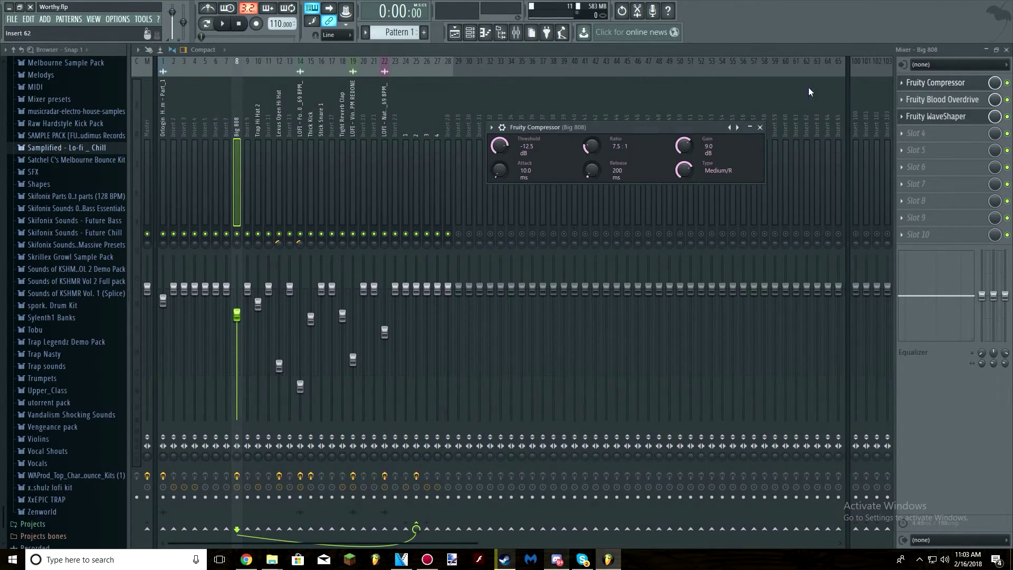
View the preset choices of the Big 808 Fruity Compressor, then close the plugin without choosing one
left_click(491, 127)
mouse_move(523, 158)
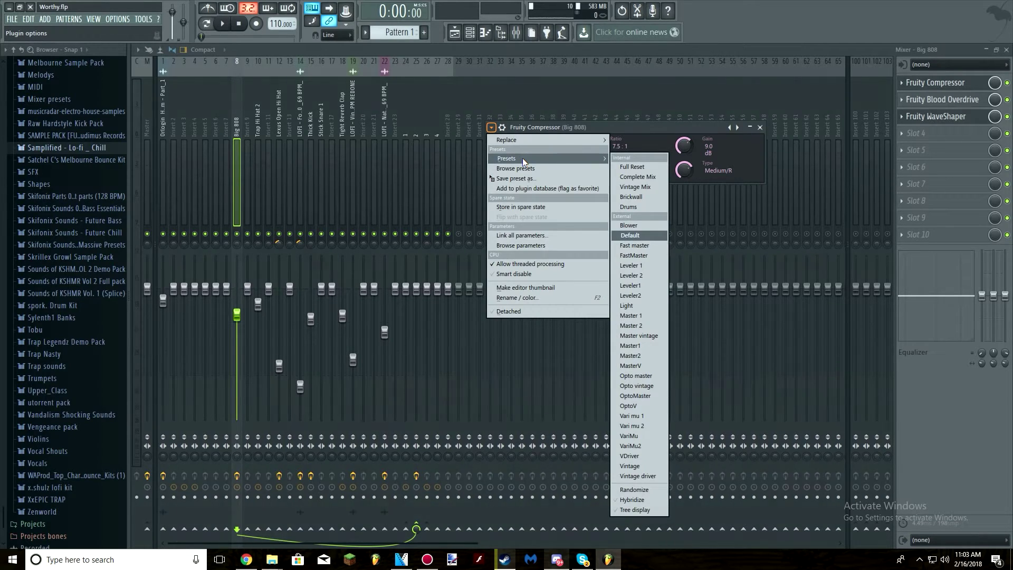
left_click(636, 127)
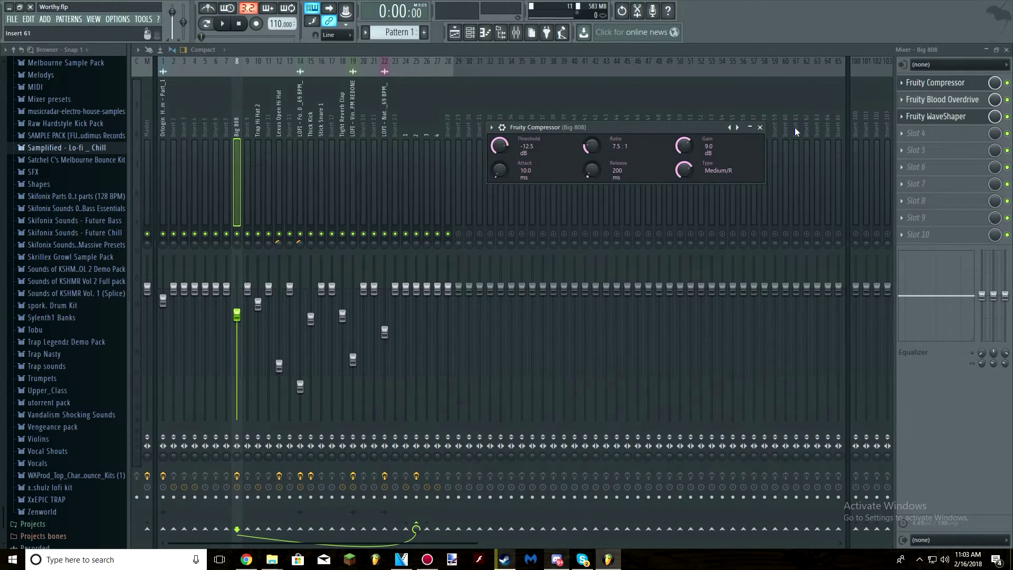
left_click(761, 127)
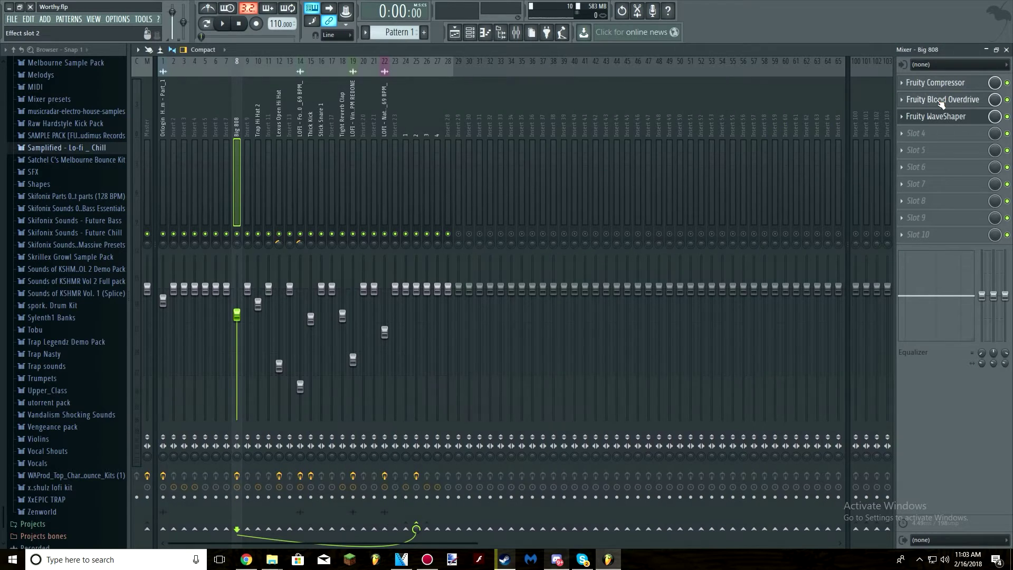
Examine the Fruity Blood Overdrive on Big 808 and audition Pattern 3 through it in pattern mode
left_click(937, 101)
left_click_drag(277, 139, 526, 163)
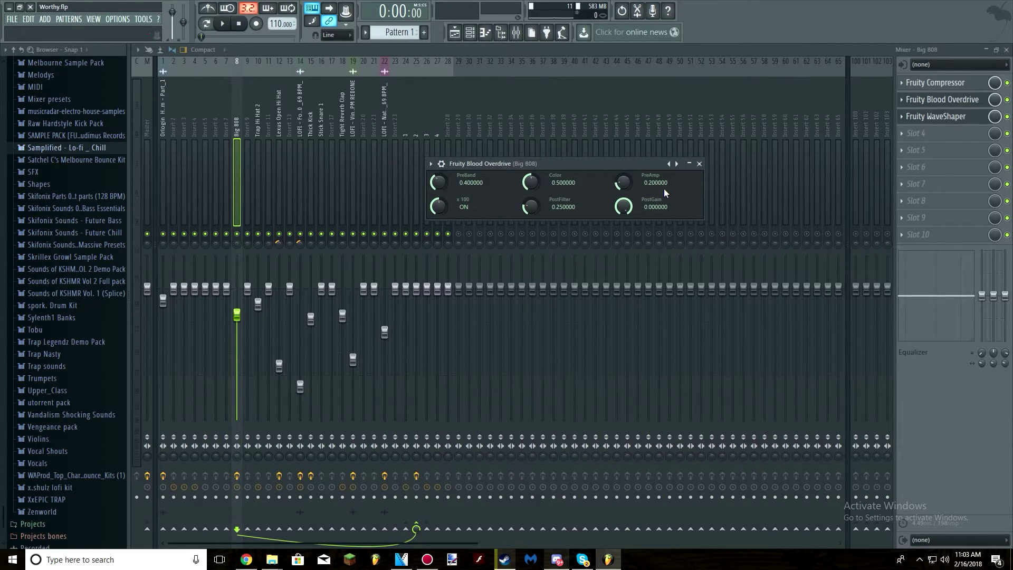
left_click(458, 34)
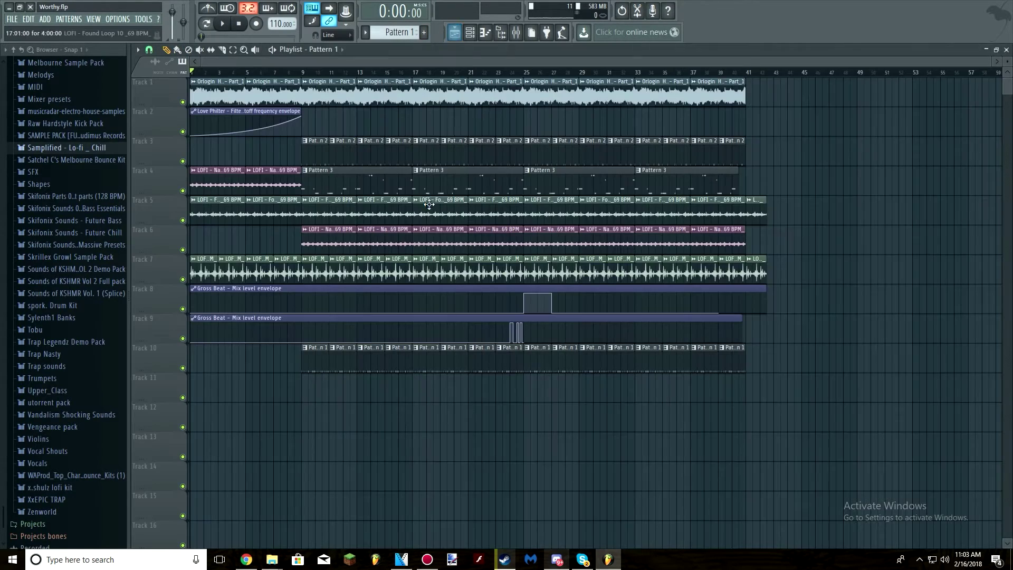
left_click(516, 32)
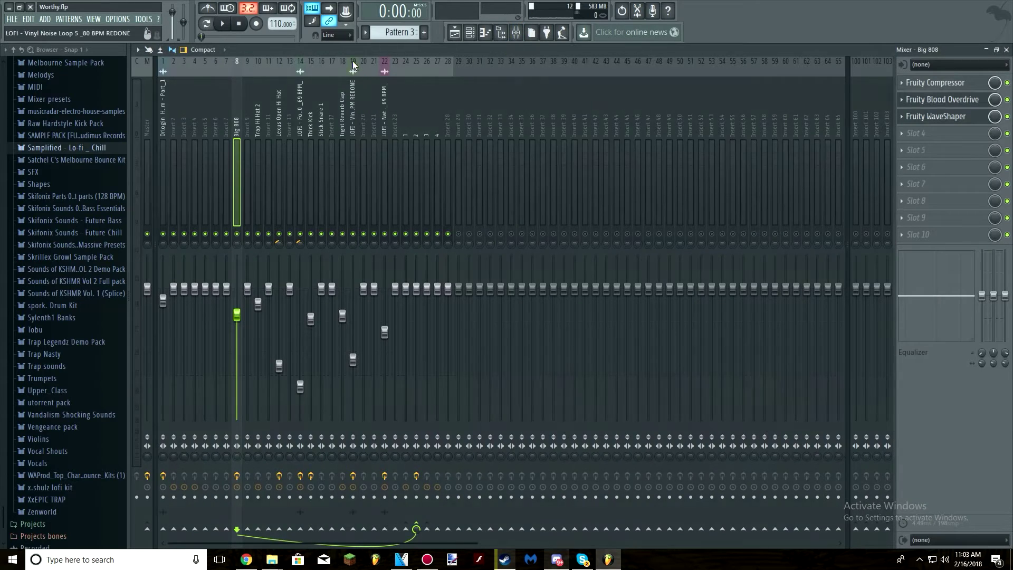
left_click(206, 24)
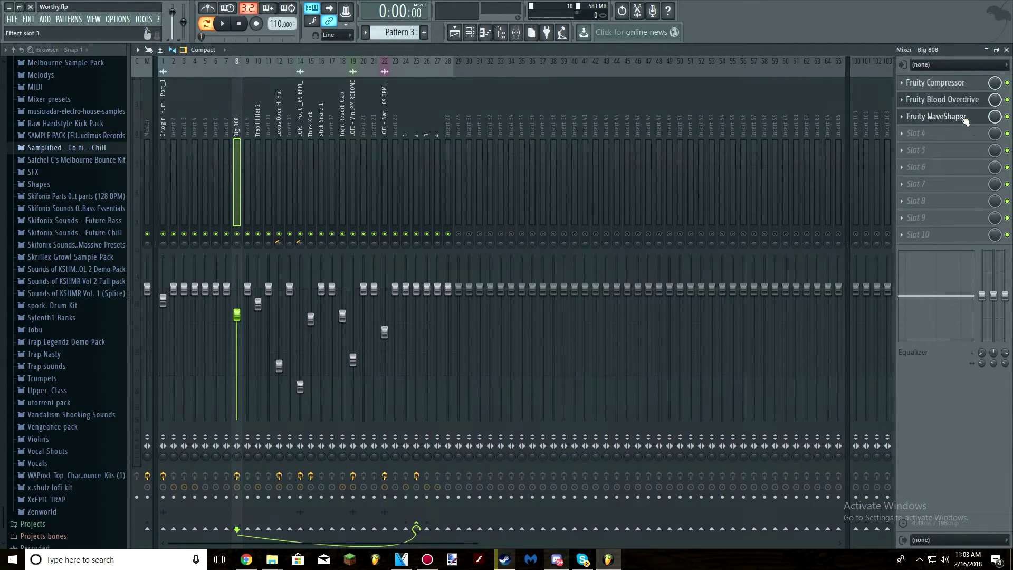
key("space")
left_click(945, 99)
key("space")
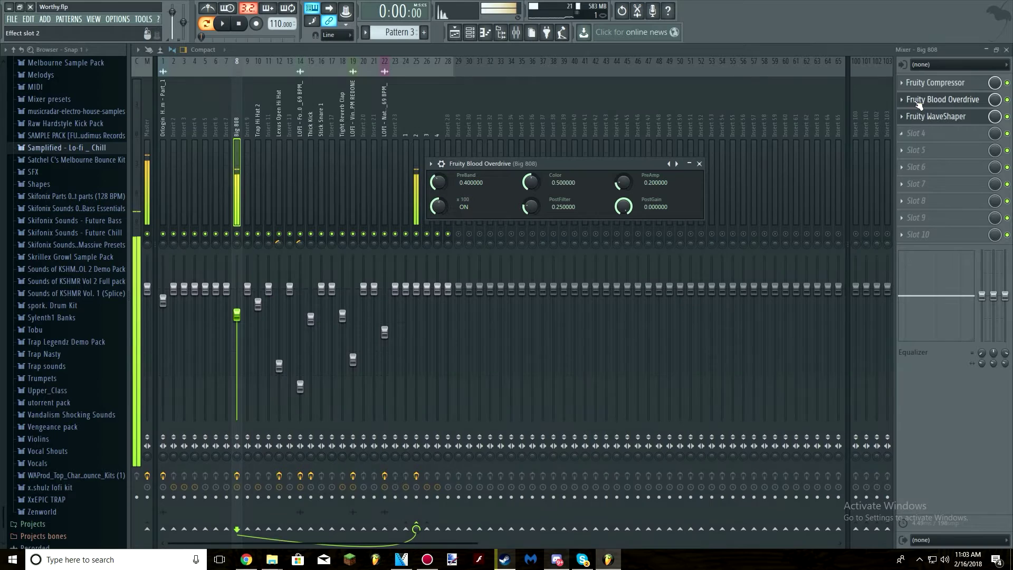
left_click(945, 99)
Load a second Fruity Blood Overdrive in Big 808's fourth effect slot, audition it with PreAmp at 1.000000, and turn PreAmp back down
left_click(916, 133)
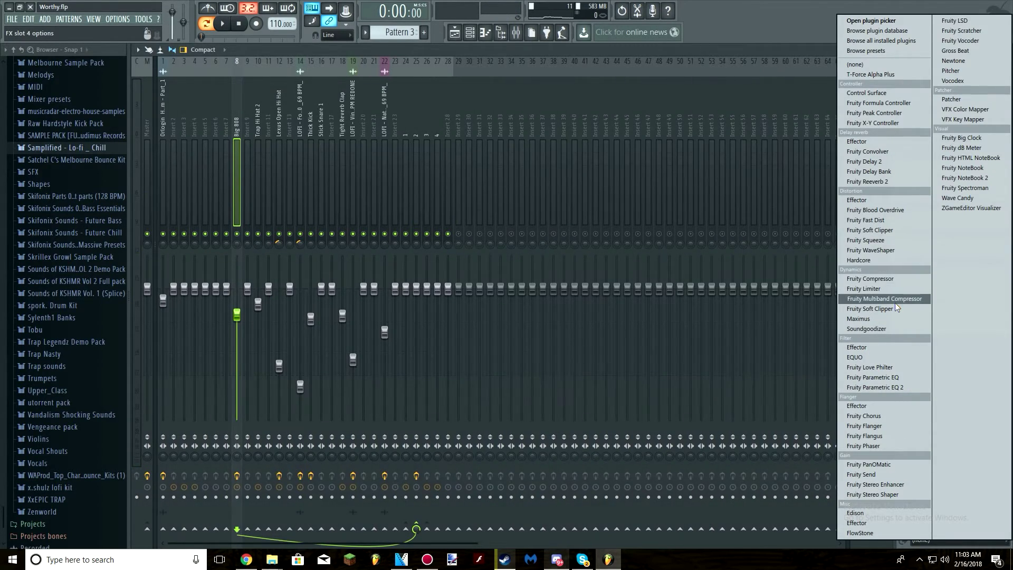
left_click(880, 210)
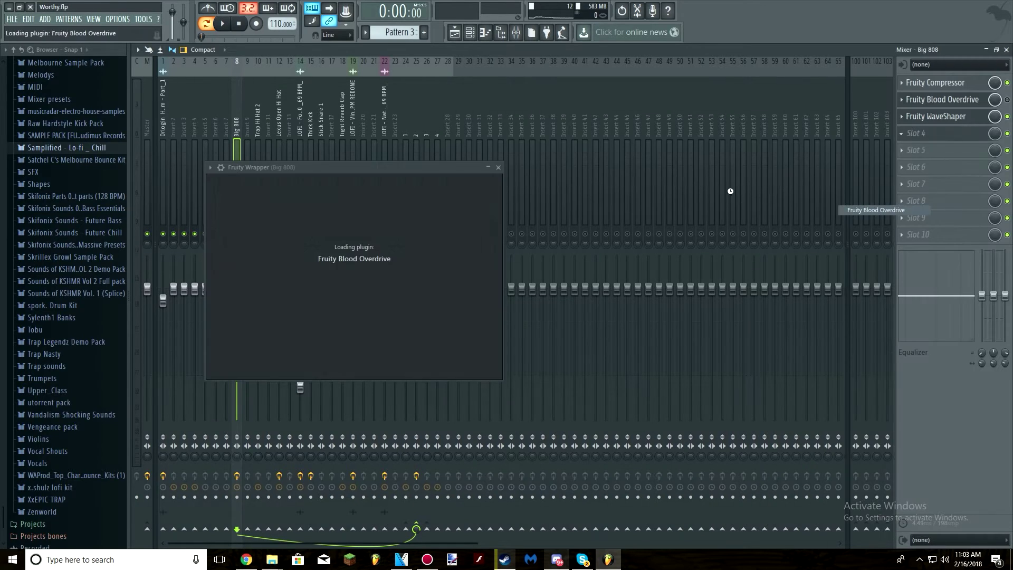
key("space")
left_click_drag(512, 153, 512, 117)
key("space")
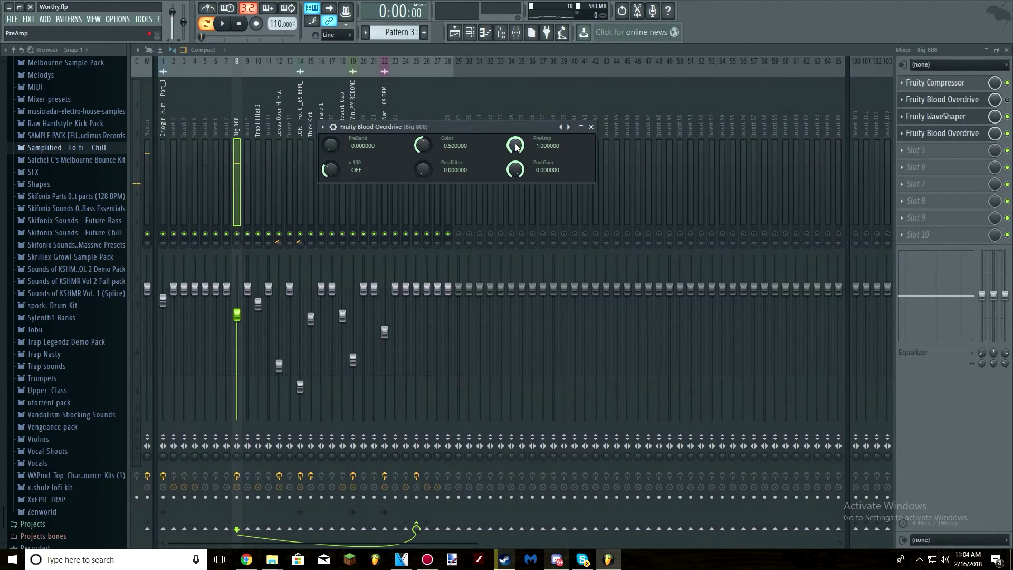
left_click_drag(515, 145, 516, 196)
left_click(592, 127)
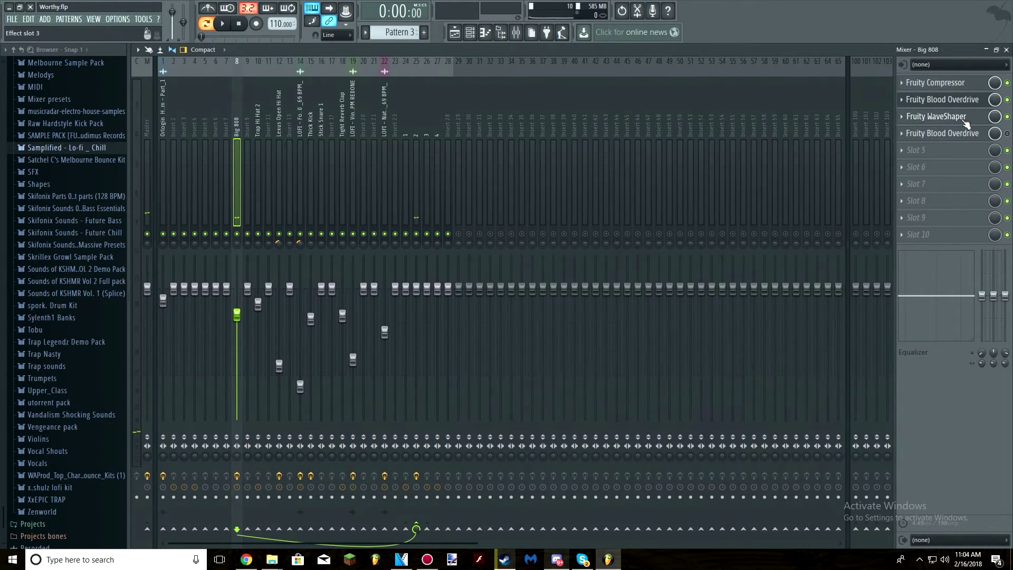
Examine the Fruity WaveShaper curve on the Big 808 track and check the playlist arrangement
left_click(940, 116)
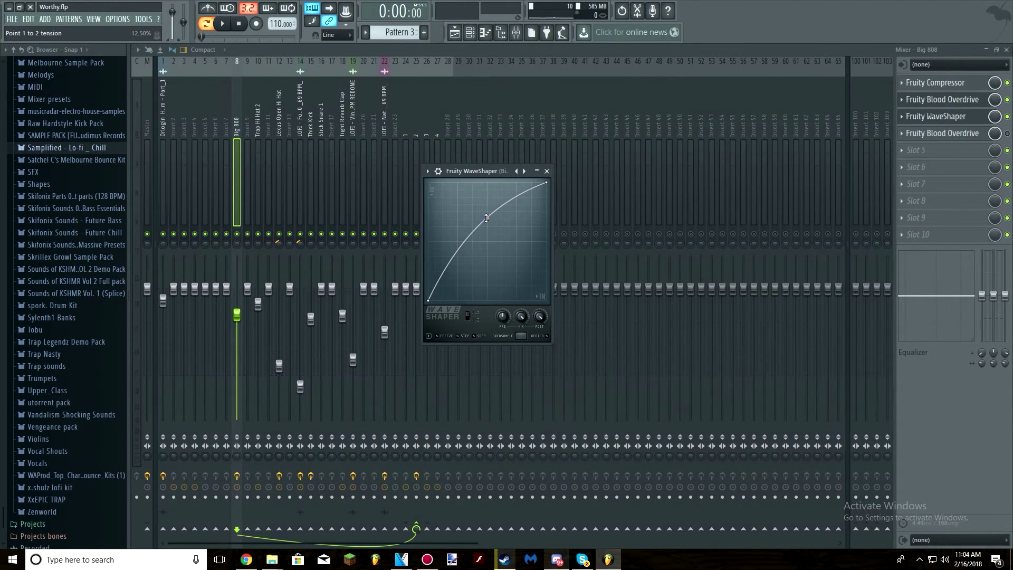
left_click(547, 171)
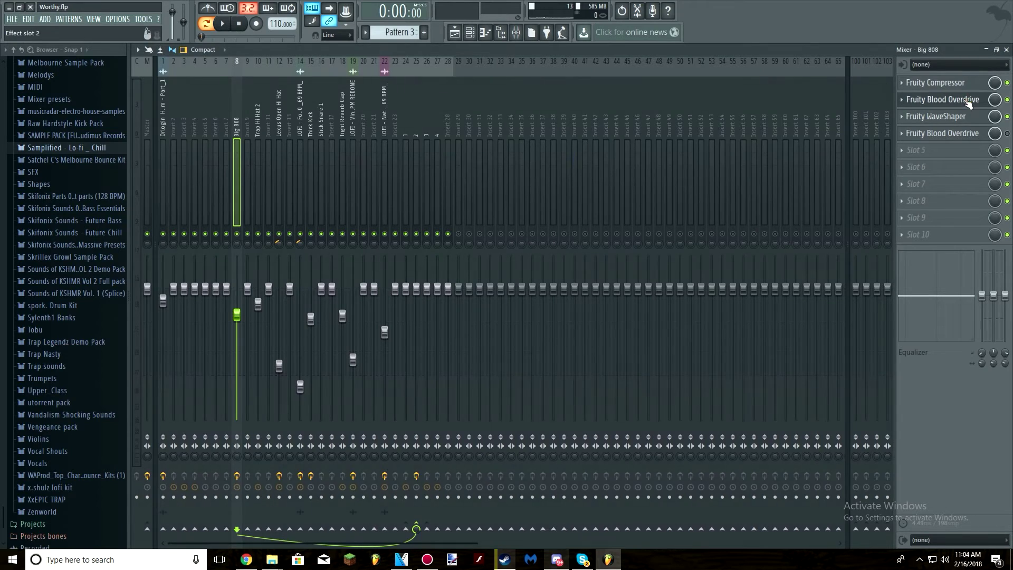
left_click(454, 34)
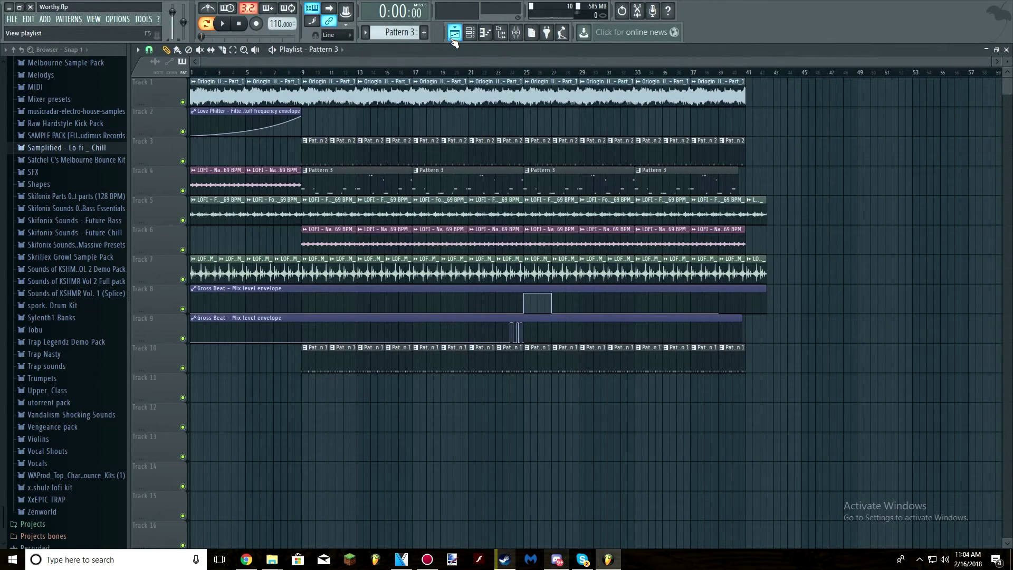
left_click(516, 32)
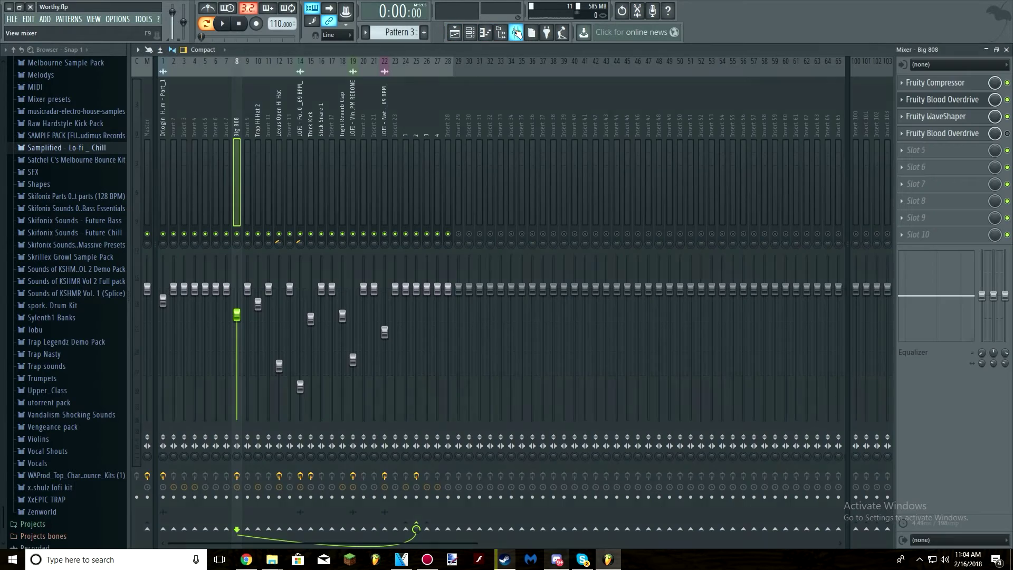
Inspect the Fruity Multiband Compressor on the Master mixer track
left_click(148, 124)
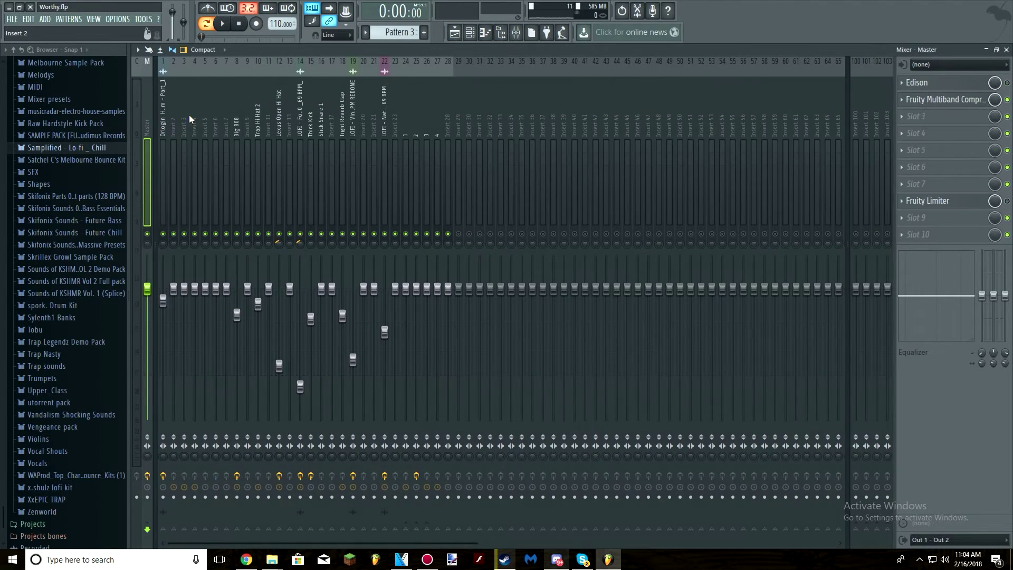
left_click(958, 99)
left_click_drag(424, 145, 655, 208)
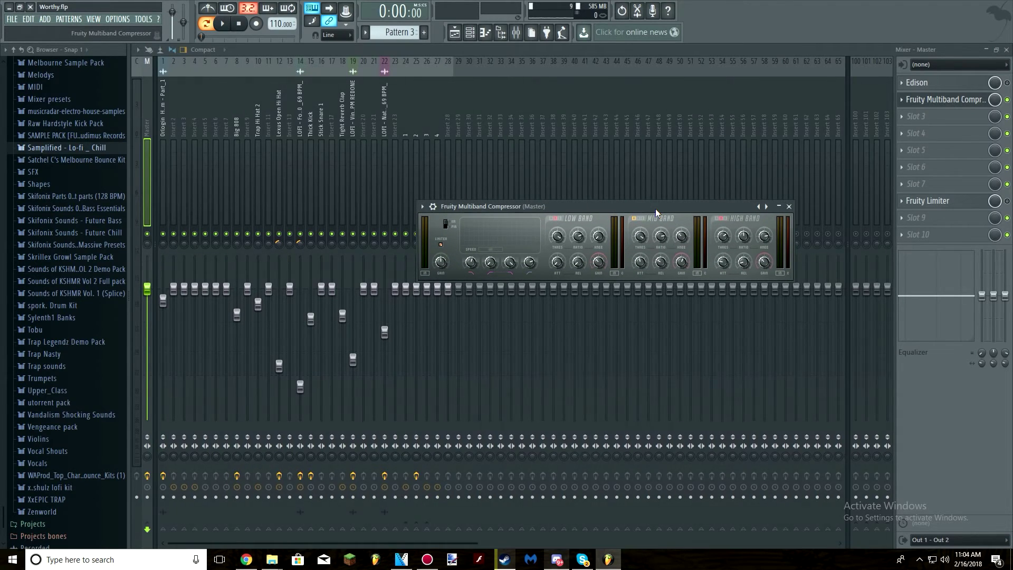
left_click_drag(656, 208, 633, 163)
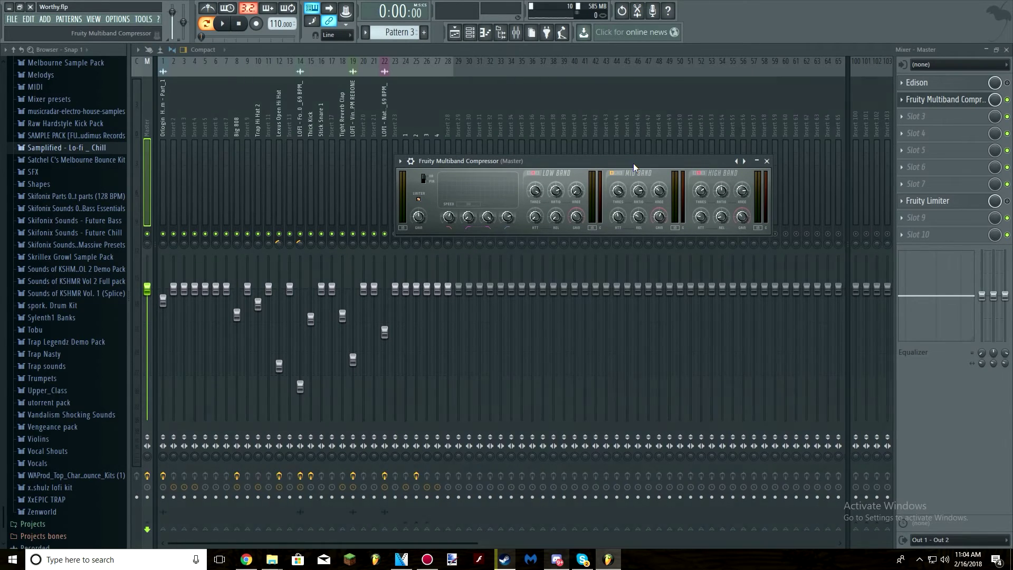
left_click_drag(632, 167, 644, 141)
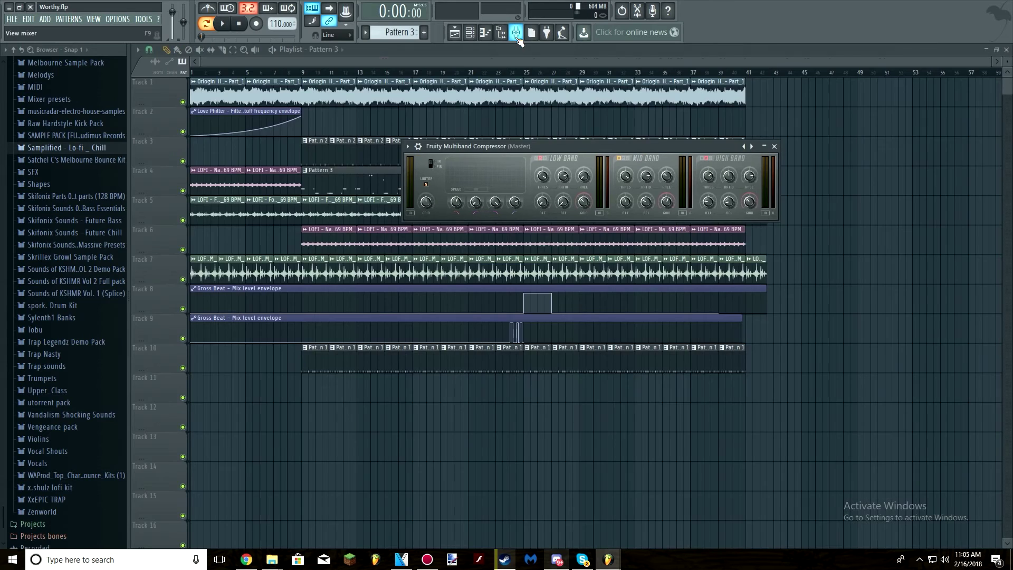
left_click(516, 35)
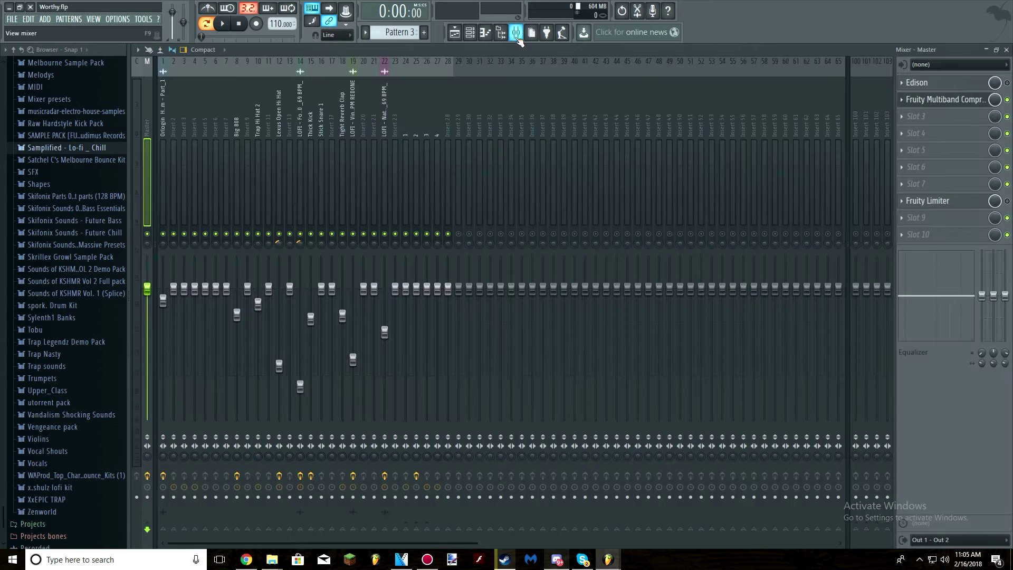